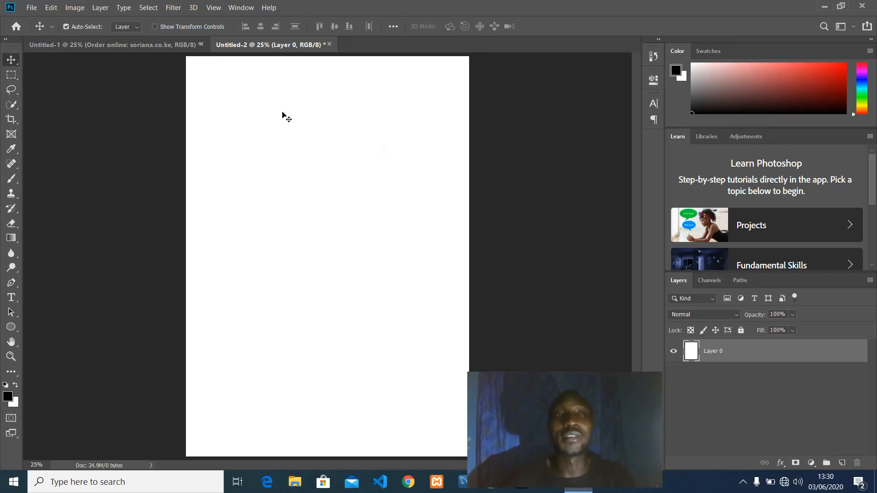
# Open the File menu over the blank Untitled-2 flyer page.
pyautogui.click(32, 8)
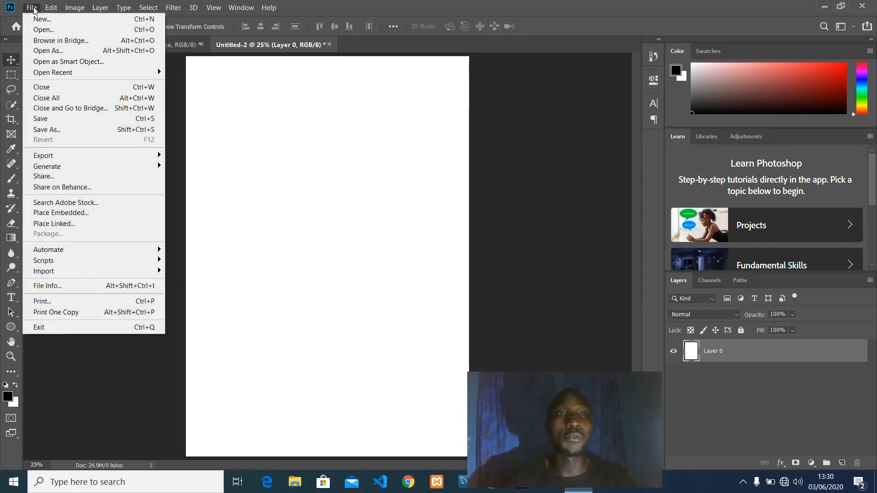
# Draw a grey ellipse at the page's upper right with the Ellipse Tool.
pyautogui.click(12, 324)
pyautogui.click(10, 328)
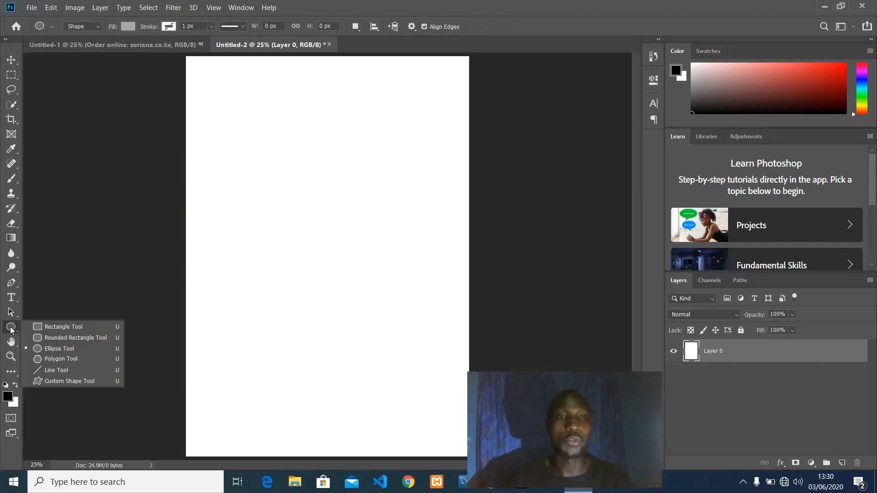
pyautogui.click(45, 349)
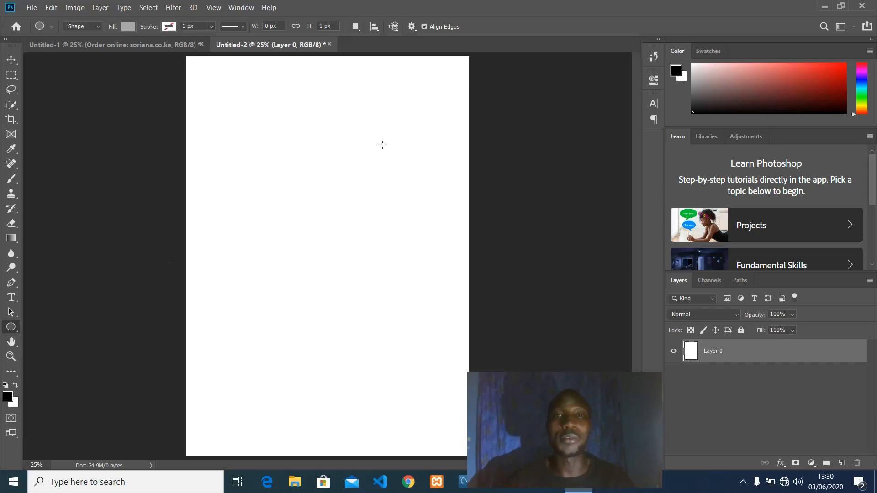
pyautogui.moveTo(379, 63); pyautogui.dragTo(593, 250)
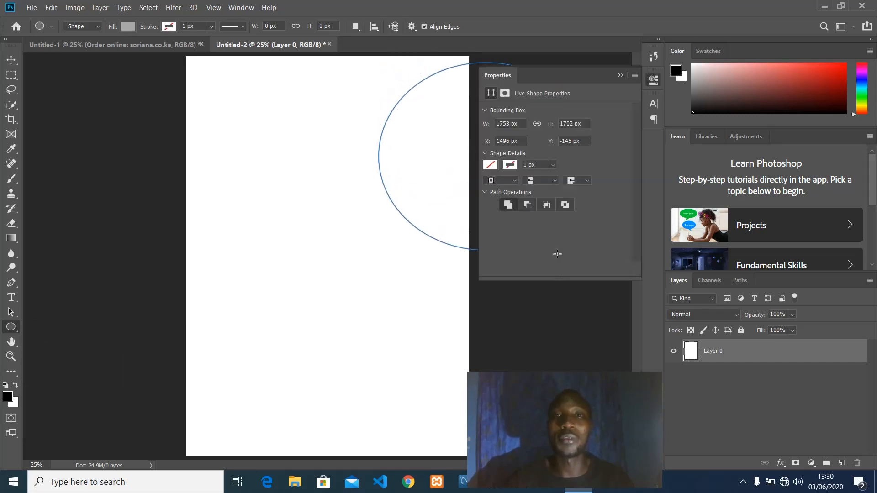
pyautogui.click(620, 75)
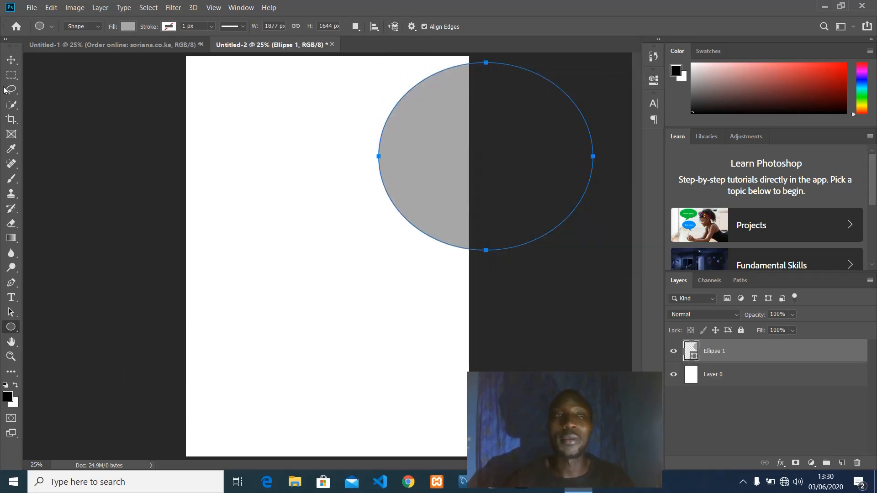
# Stretch the ellipse taller into a circle and nudge it up off the top-right edge.
pyautogui.click(12, 60)
pyautogui.moveTo(443, 169); pyautogui.dragTo(406, 149)
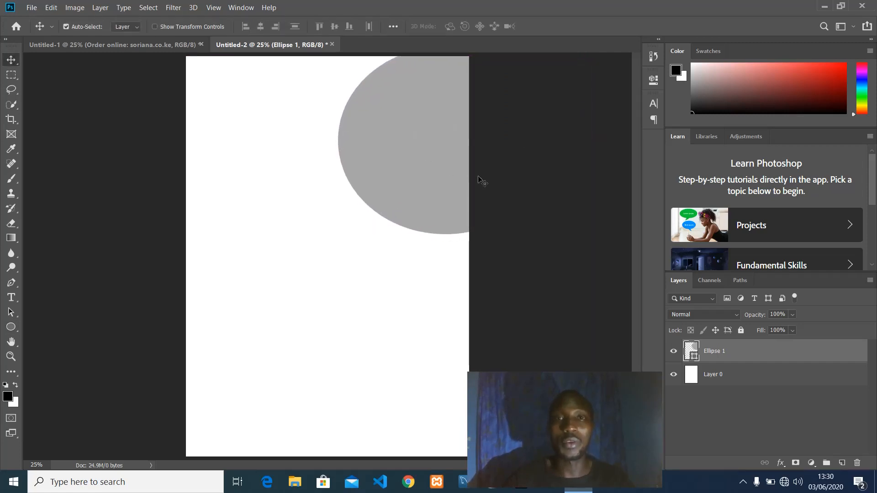
pyautogui.hotkey('ctrl', 't')
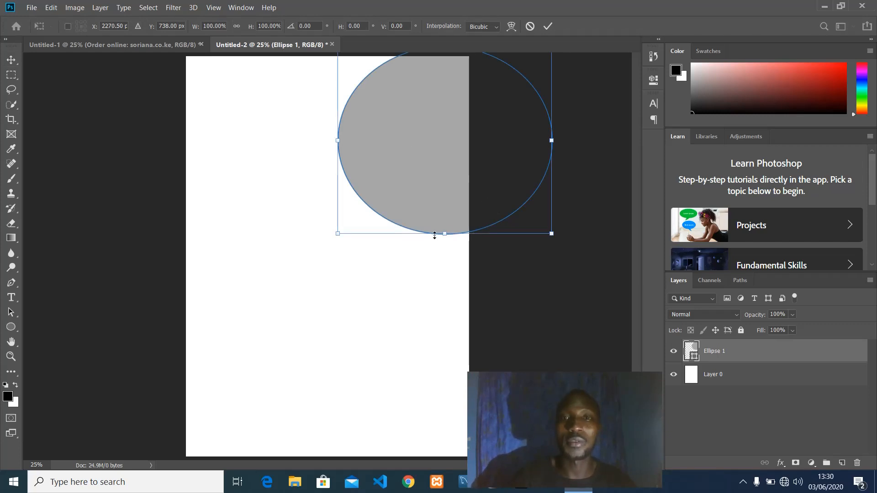
pyautogui.moveTo(445, 235); pyautogui.dragTo(445, 256)
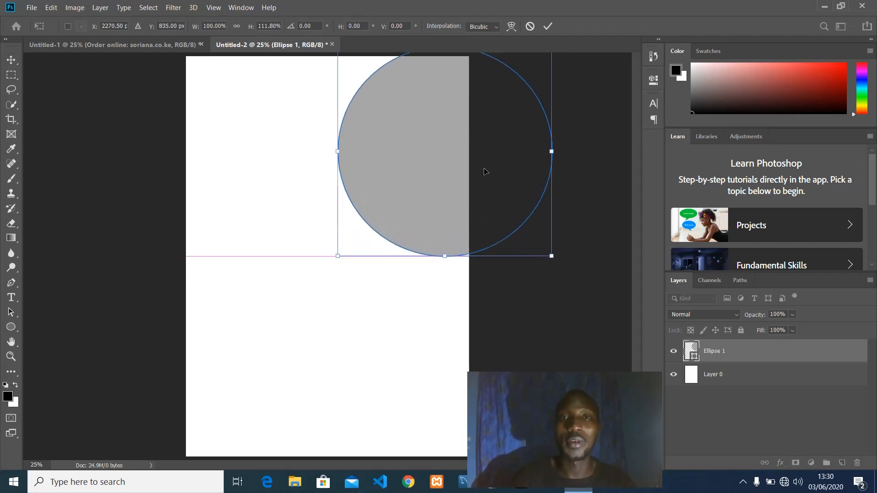
pyautogui.click(548, 27)
pyautogui.moveTo(436, 139); pyautogui.dragTo(433, 127)
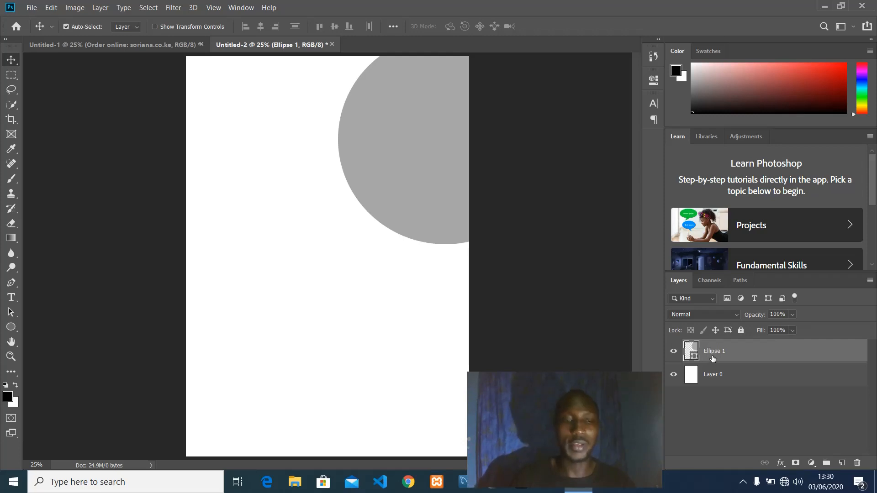
# Duplicate the grey circle and shrink the copy to about 91% inside it.
pyautogui.hotkey('ctrl', 'j')
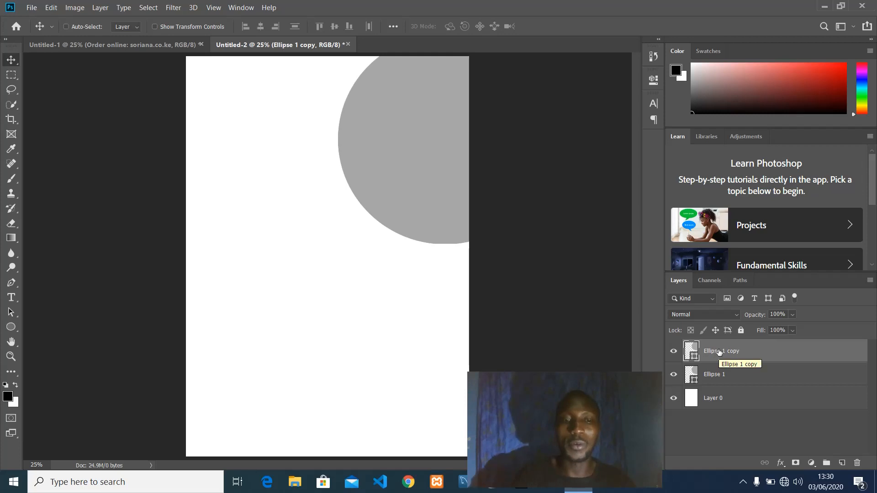
pyautogui.hotkey('ctrl', 't')
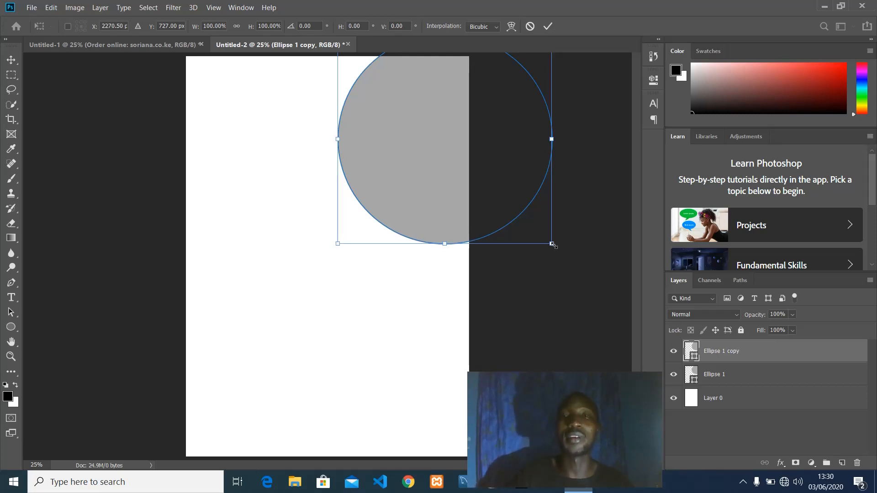
pyautogui.moveTo(553, 245)
pyautogui.mouseDown()
pyautogui.moveTo(538, 230)
pyautogui.moveTo(541, 237)
pyautogui.mouseUp()
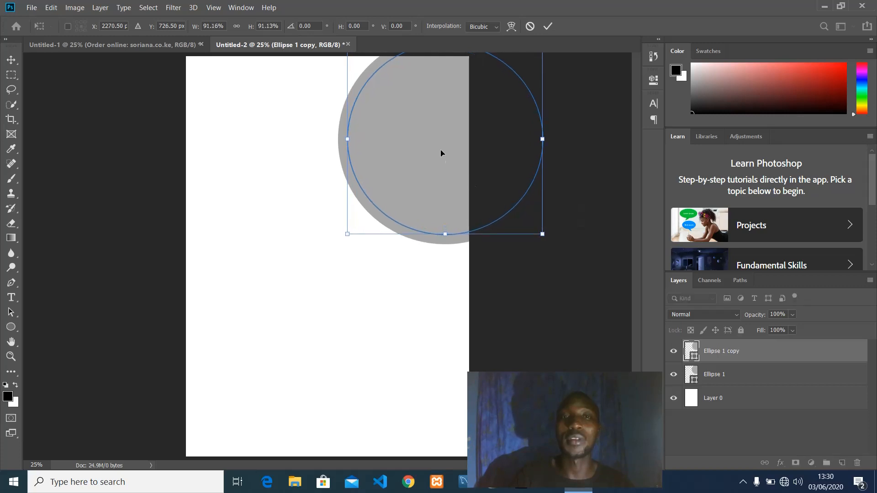
pyautogui.moveTo(442, 153); pyautogui.dragTo(440, 155)
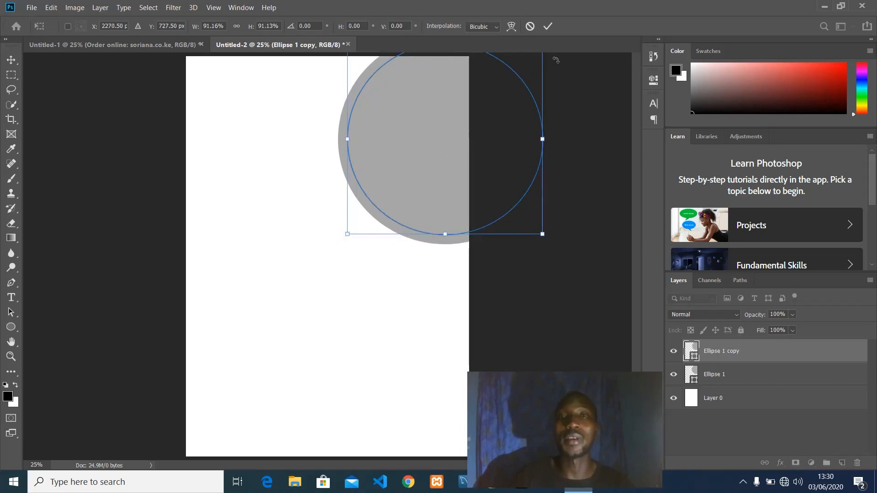
pyautogui.click(548, 27)
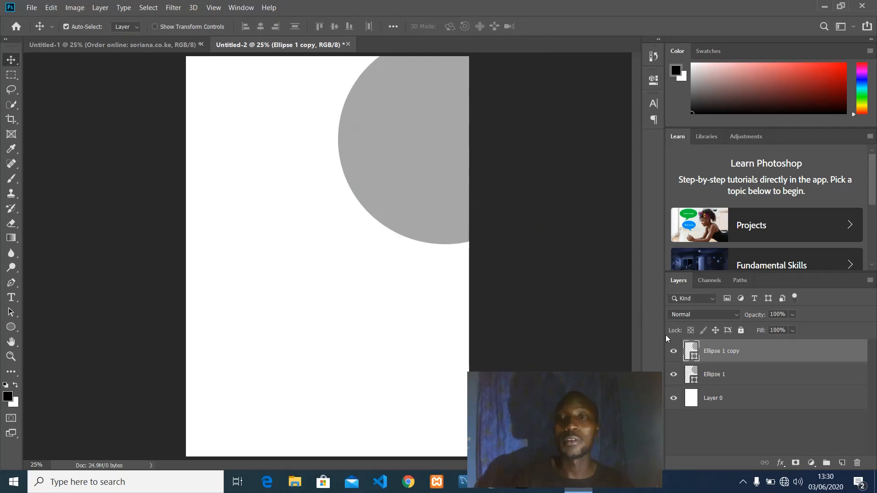
# Fill the copy light pink (dcbbbb) and stretch it slightly taller.
pyautogui.doubleClick(692, 348)
pyautogui.click(554, 120)
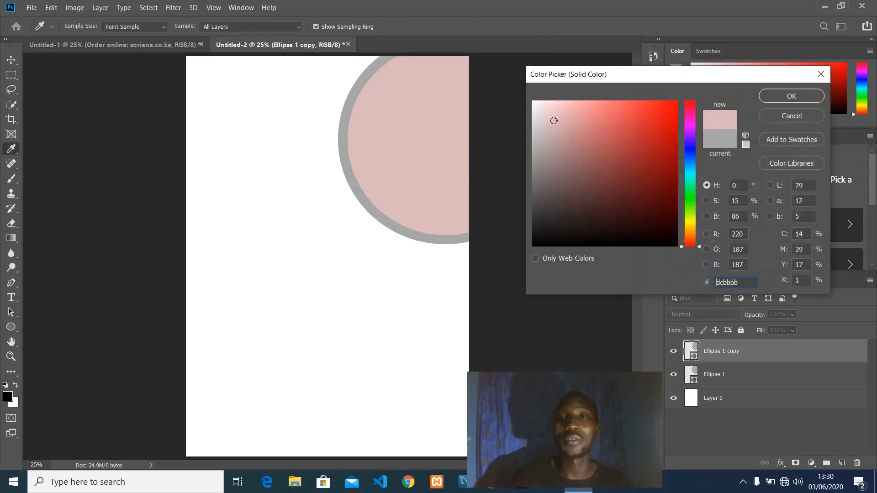
pyautogui.click(791, 97)
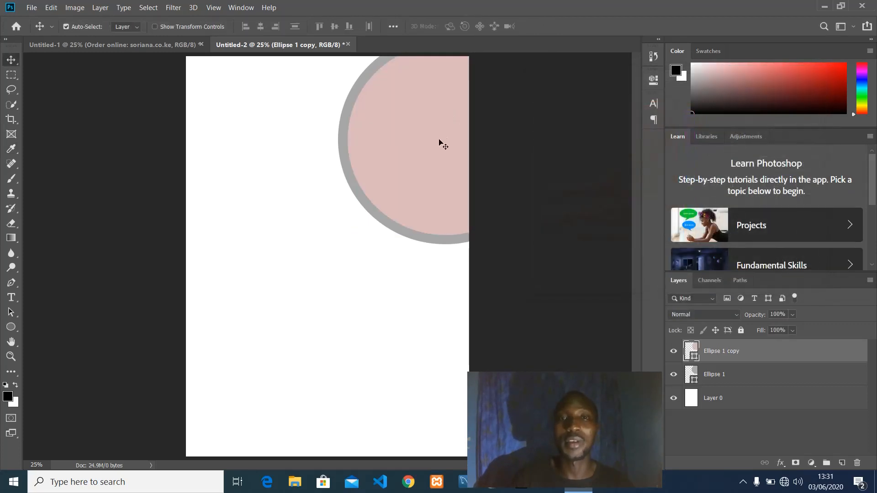
pyautogui.hotkey('ctrl', 't')
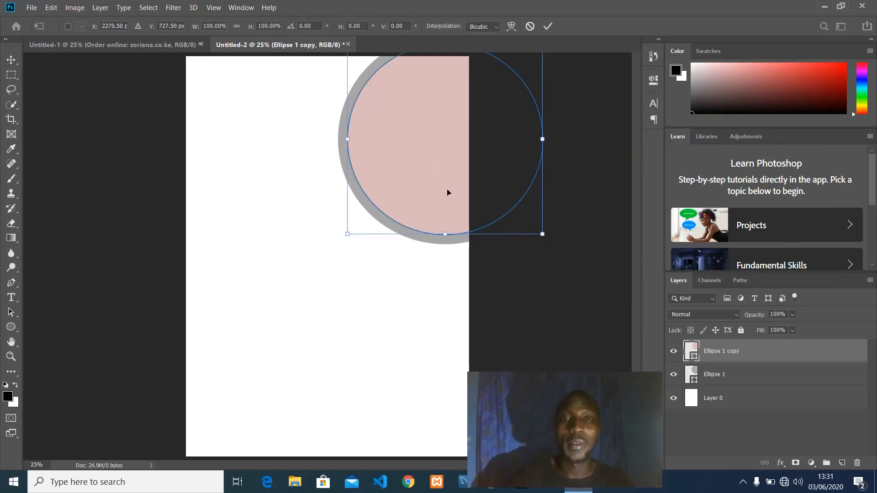
pyautogui.moveTo(442, 235); pyautogui.dragTo(440, 241)
pyautogui.click(548, 26)
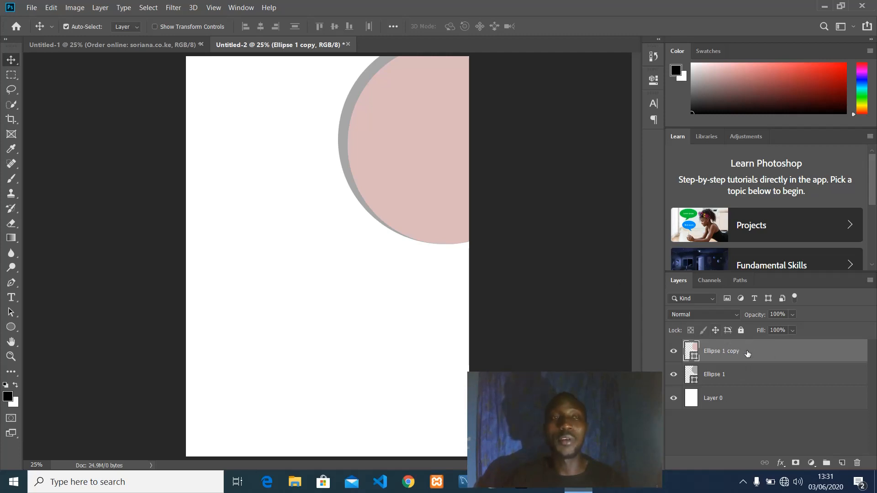
# Place the 'sushi two' image into the flyer as an embedded file.
pyautogui.click(36, 11)
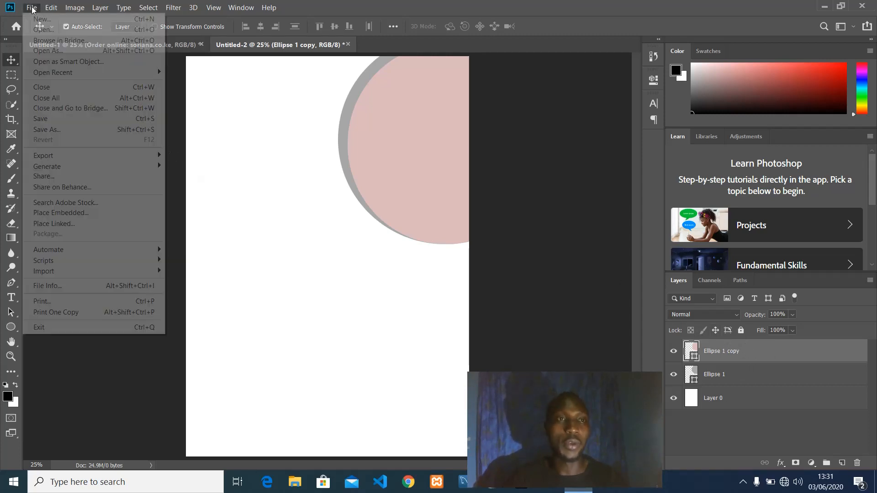
pyautogui.click(70, 213)
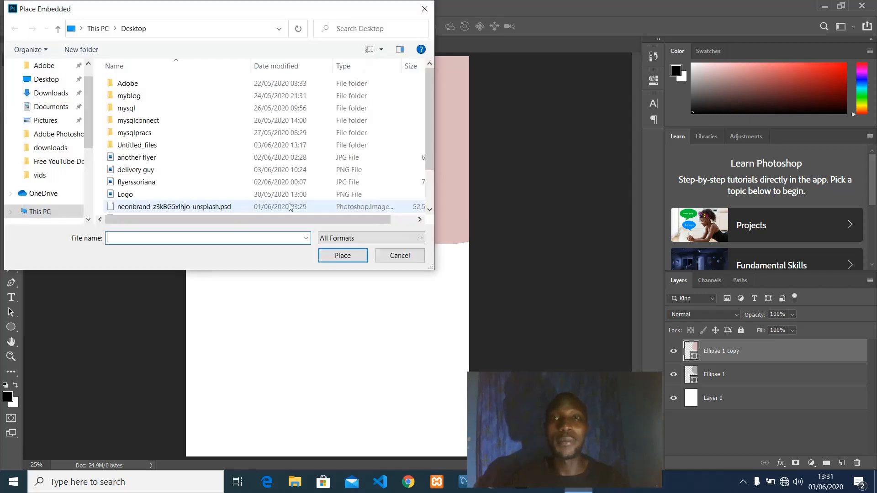
pyautogui.scroll(-1, 178, 173)
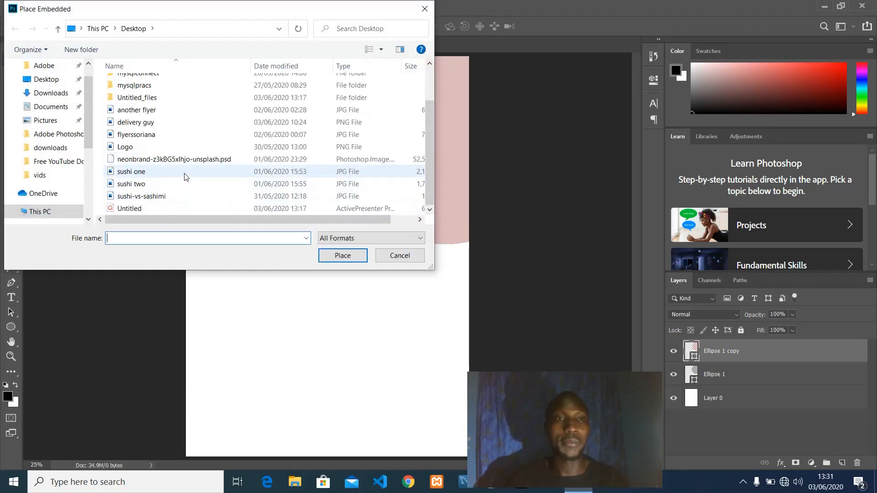
pyautogui.click(144, 185)
pyautogui.click(342, 255)
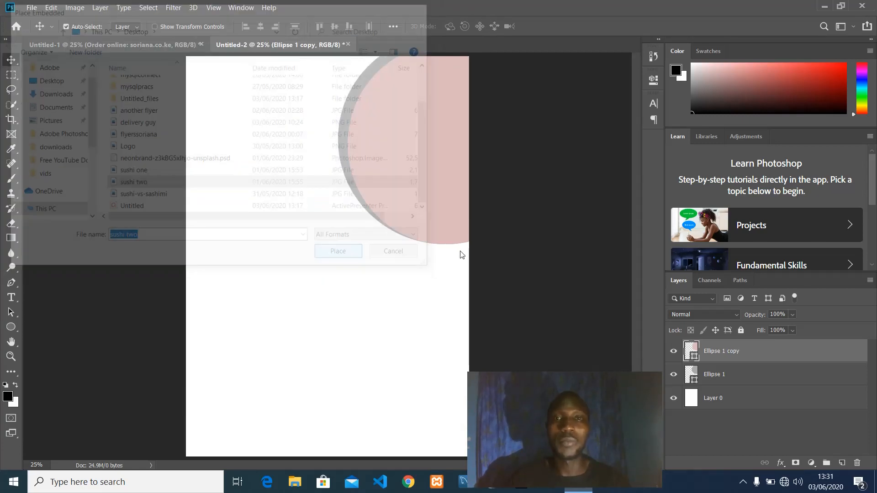
# Move the sushi photo over the top-right circle and clip it to the pink circle.
pyautogui.moveTo(324, 222); pyautogui.dragTo(406, 129)
pyautogui.click(437, 26)
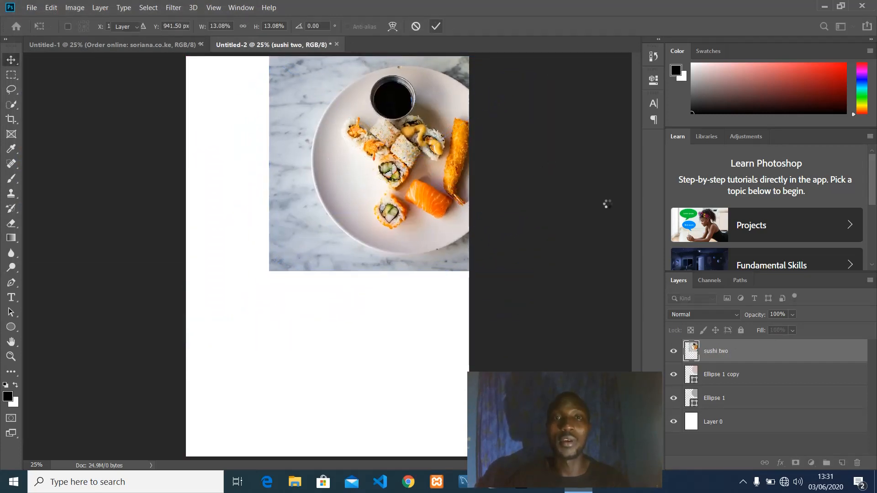
pyautogui.rightClick(711, 351)
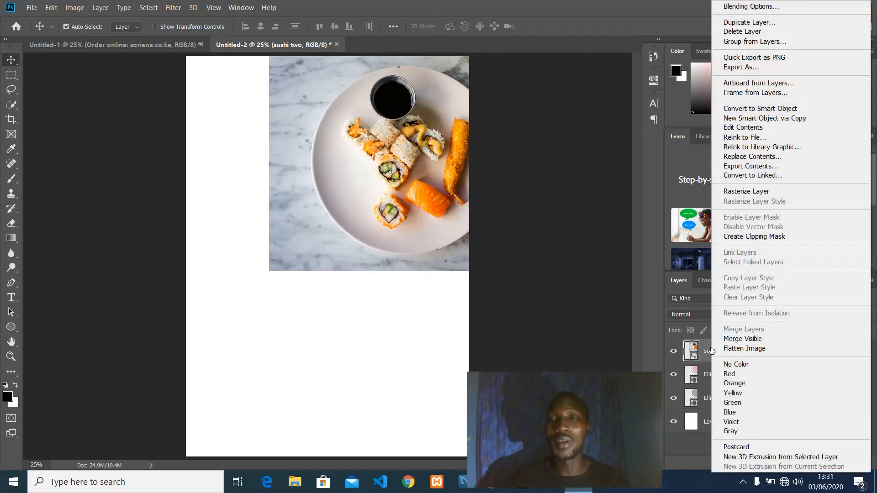
pyautogui.click(749, 237)
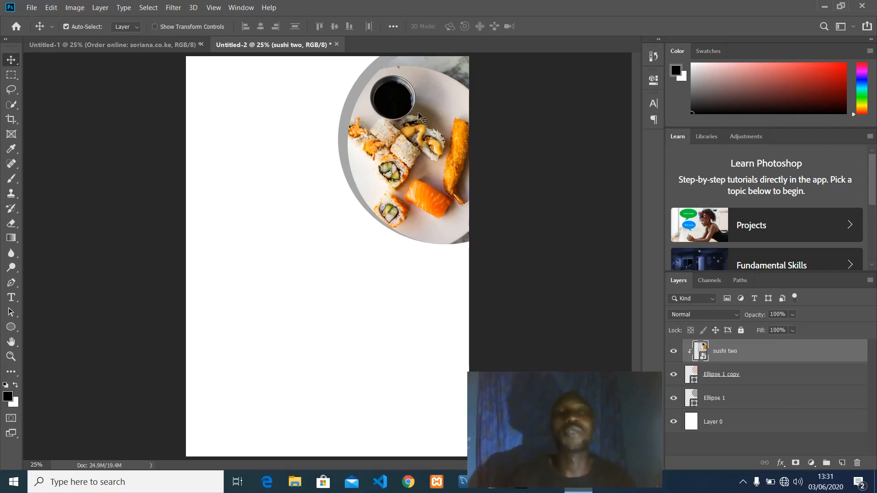
# Enlarge the sushi two photo to about 14.23% and reposition it inside the circle.
pyautogui.moveTo(419, 113); pyautogui.dragTo(438, 114)
pyautogui.hotkey('ctrl', 't')
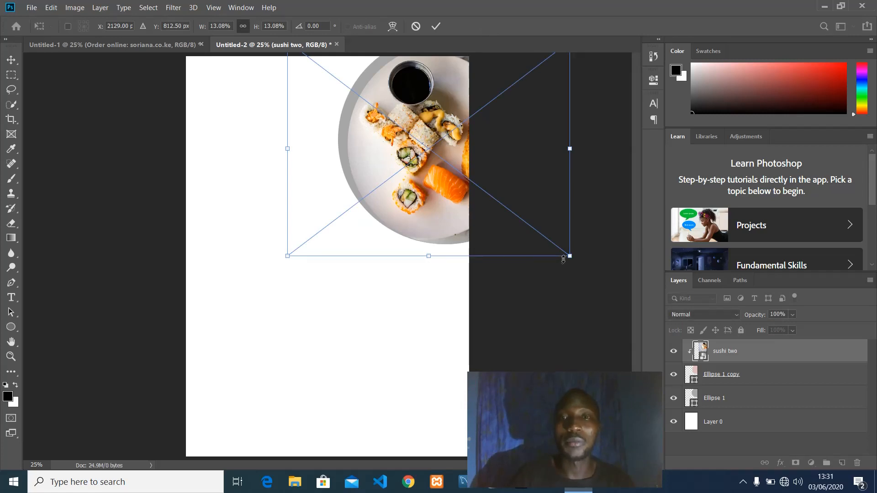
pyautogui.moveTo(564, 259); pyautogui.dragTo(580, 271)
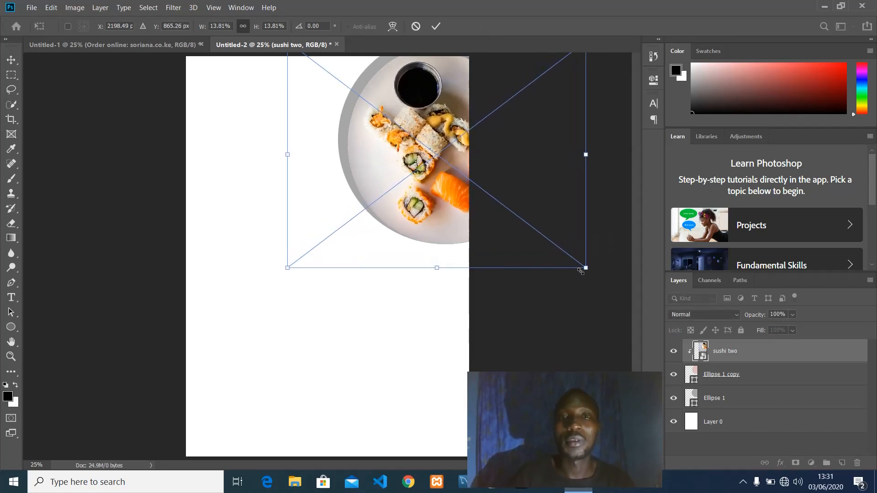
pyautogui.moveTo(431, 114); pyautogui.dragTo(428, 113)
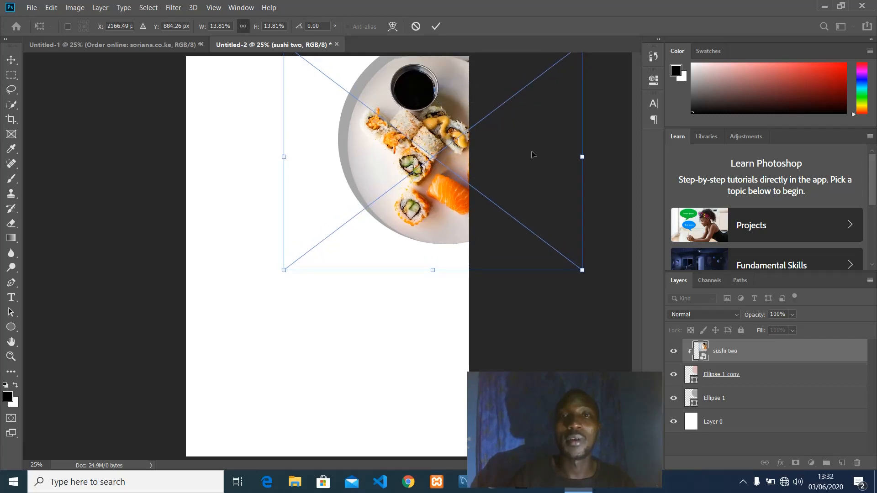
pyautogui.moveTo(587, 156); pyautogui.dragTo(591, 156)
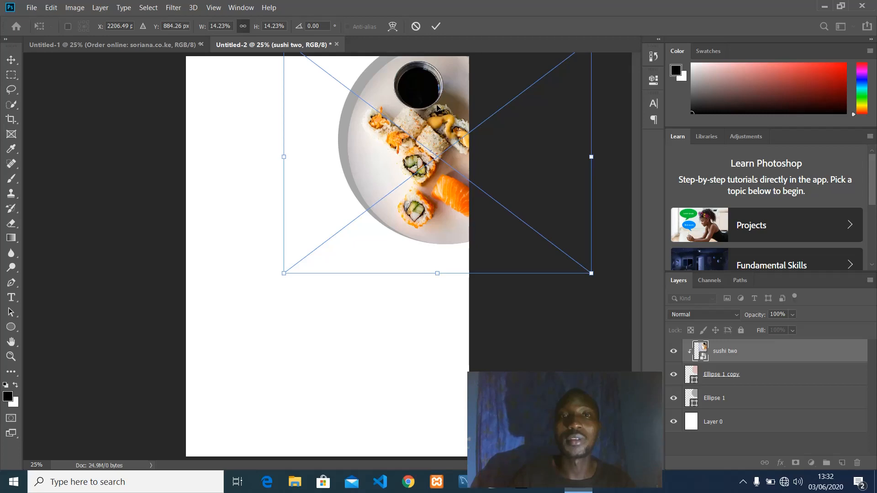
pyautogui.click(435, 28)
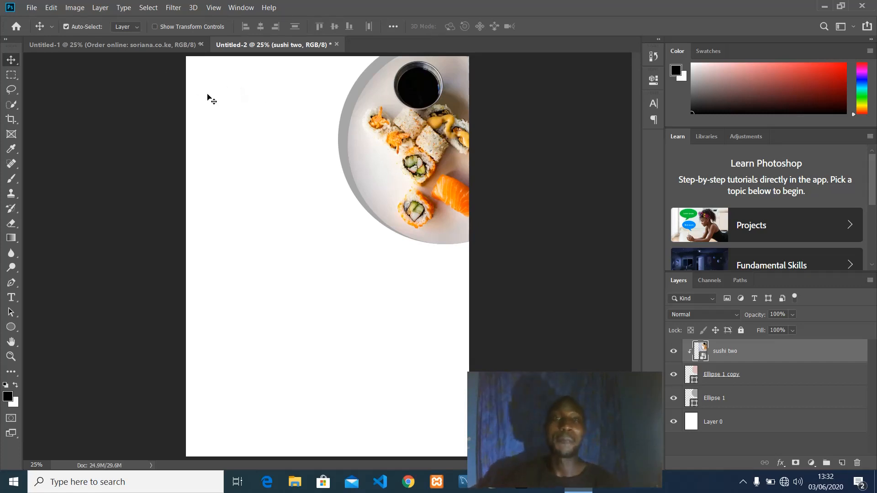
# Place the Logo file at the flyer's top-left corner, scaled to about 120%.
pyautogui.click(31, 8)
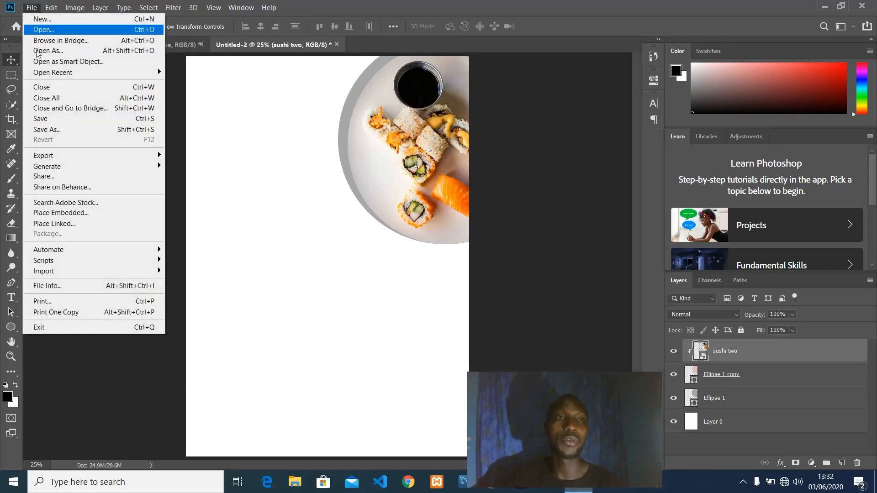
pyautogui.click(60, 214)
pyautogui.scroll(-1, 172, 178)
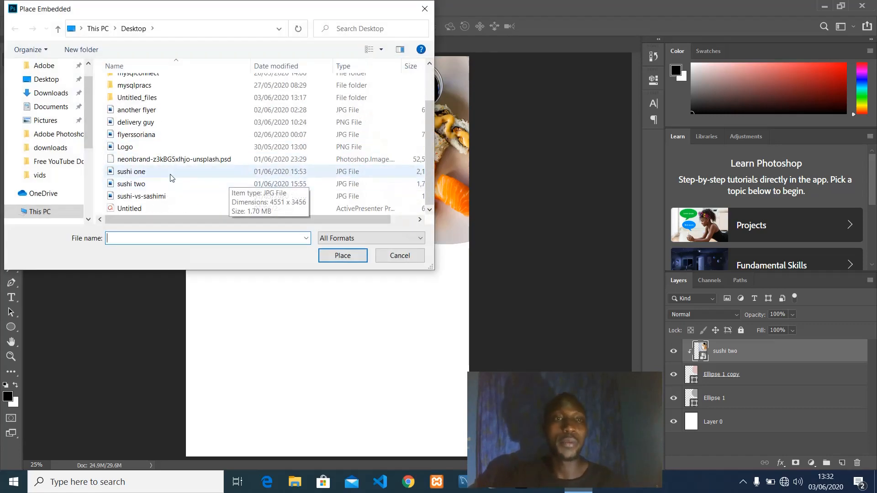
pyautogui.click(132, 147)
pyautogui.click(340, 255)
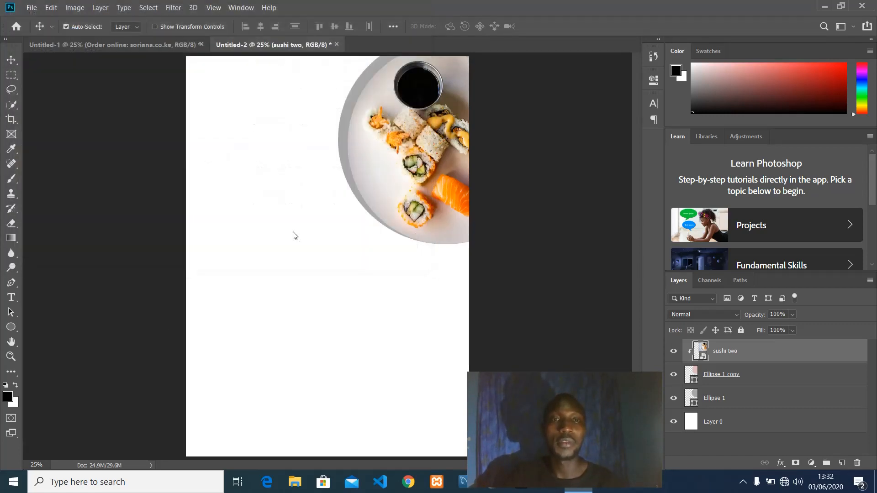
pyautogui.moveTo(319, 238); pyautogui.dragTo(234, 69)
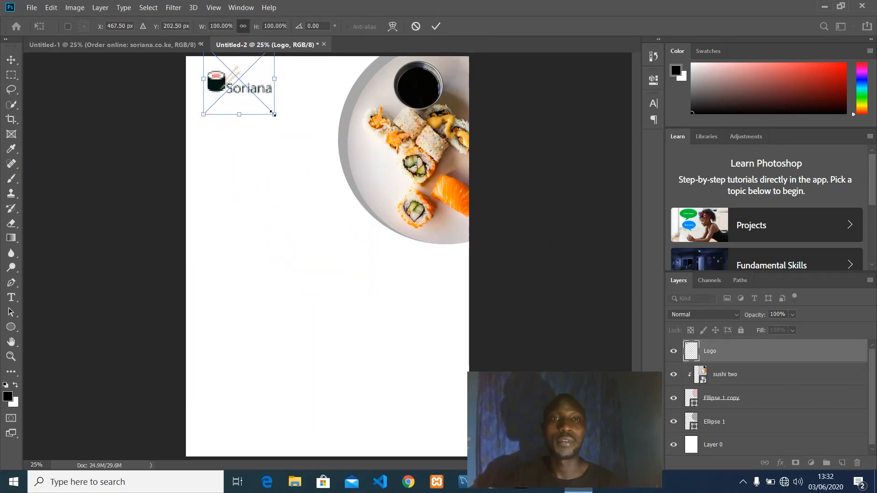
pyautogui.moveTo(274, 114); pyautogui.dragTo(278, 95)
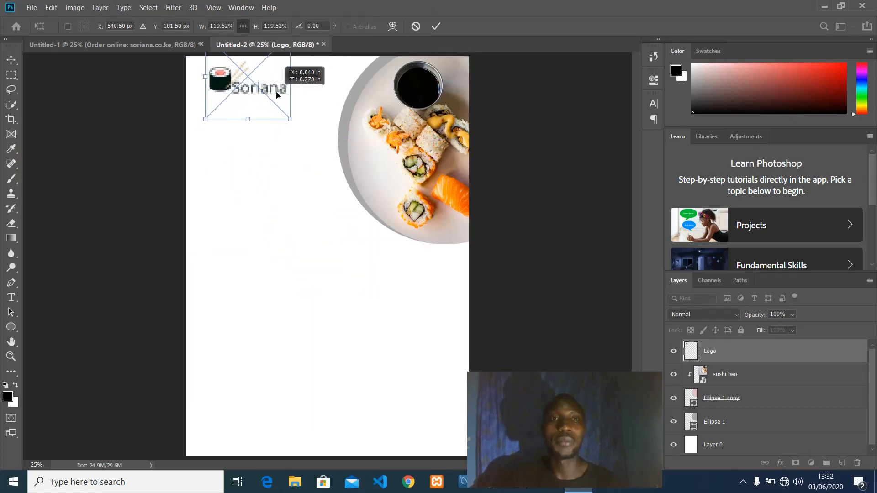
pyautogui.click(437, 34)
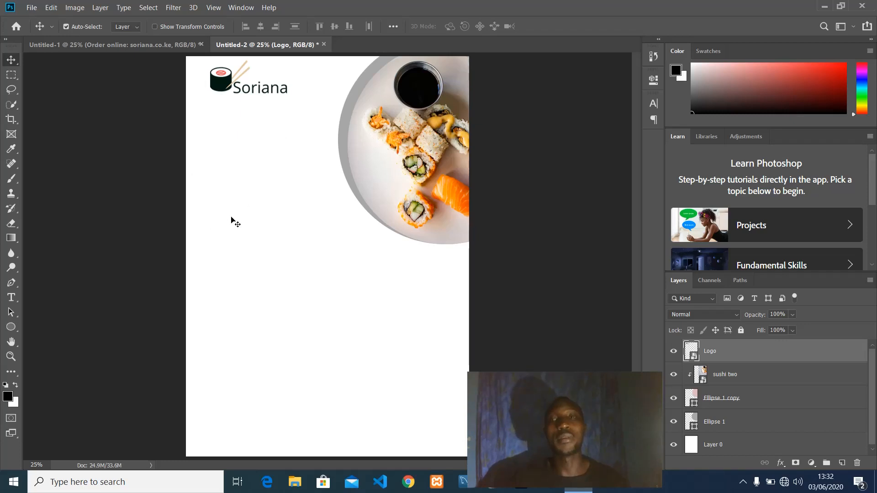
# Add a new layer and draw a grey circle at the page's left edge, moved up-left.
pyautogui.click(843, 462)
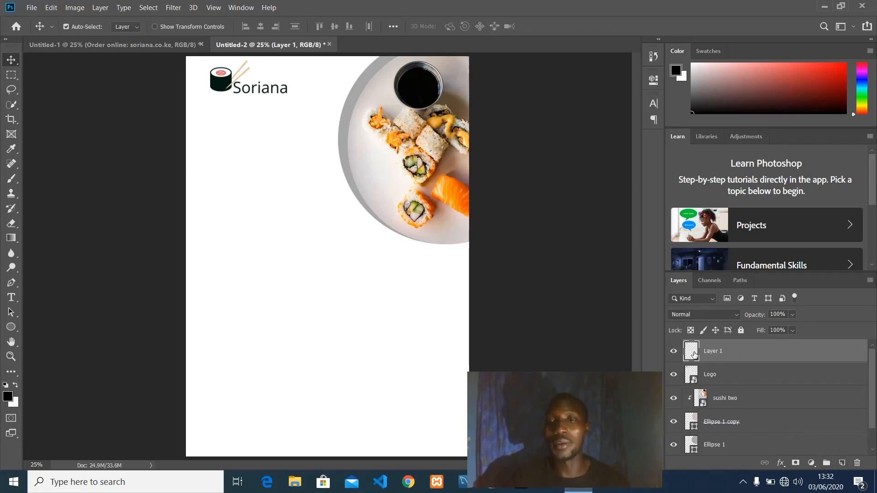
pyautogui.click(12, 329)
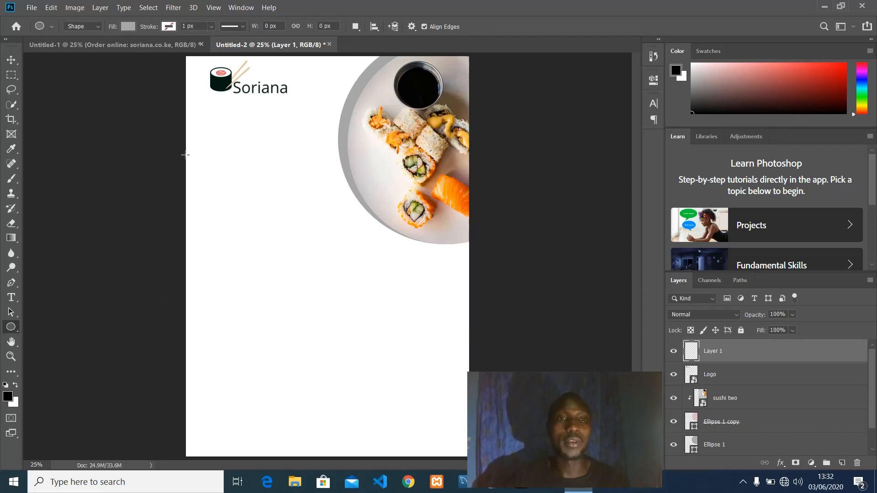
pyautogui.moveTo(185, 155); pyautogui.dragTo(337, 307)
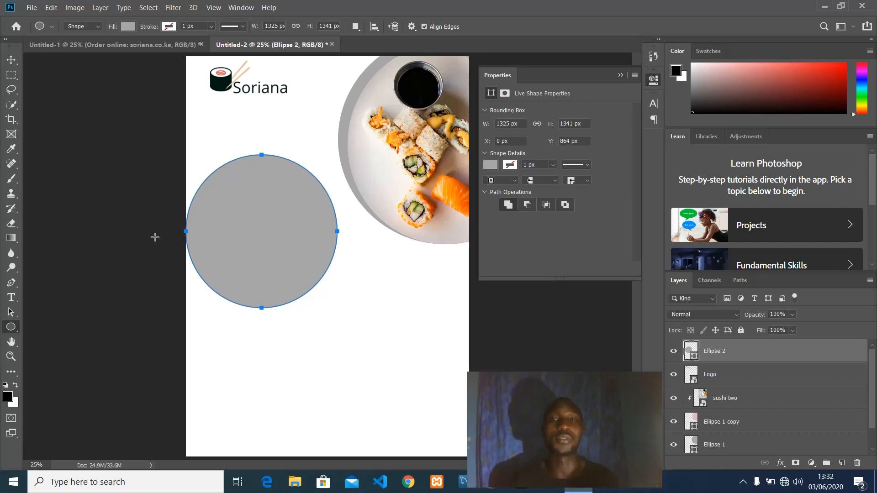
pyautogui.hotkey('ctrl', 't')
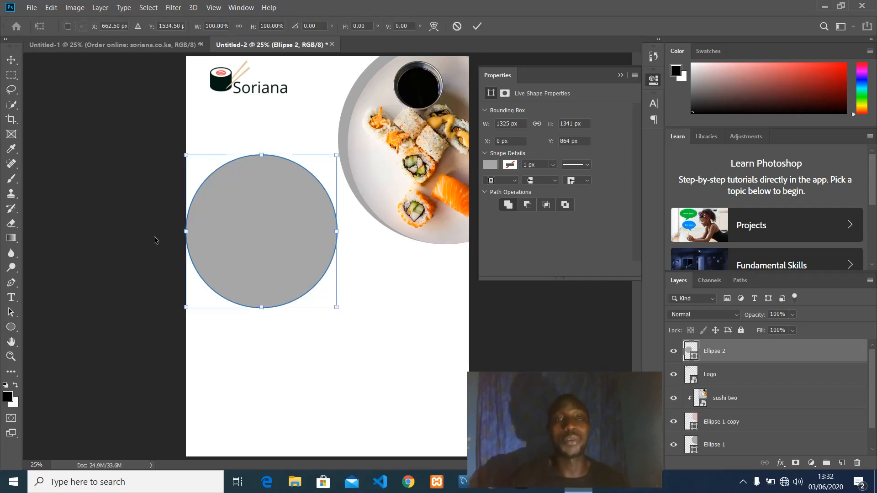
pyautogui.moveTo(336, 309); pyautogui.dragTo(322, 297)
pyautogui.press('u')
pyautogui.press('Return')
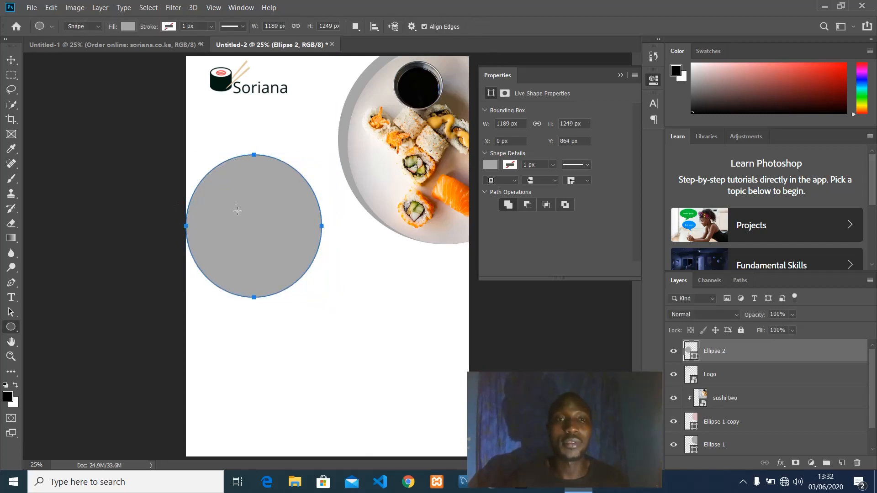
pyautogui.press('v')
pyautogui.moveTo(256, 220); pyautogui.dragTo(231, 208)
# Resize the Ellipse 2 circle to 1490×1429 px so it bleeds off the left edge.
pyautogui.hotkey('ctrl', 't')
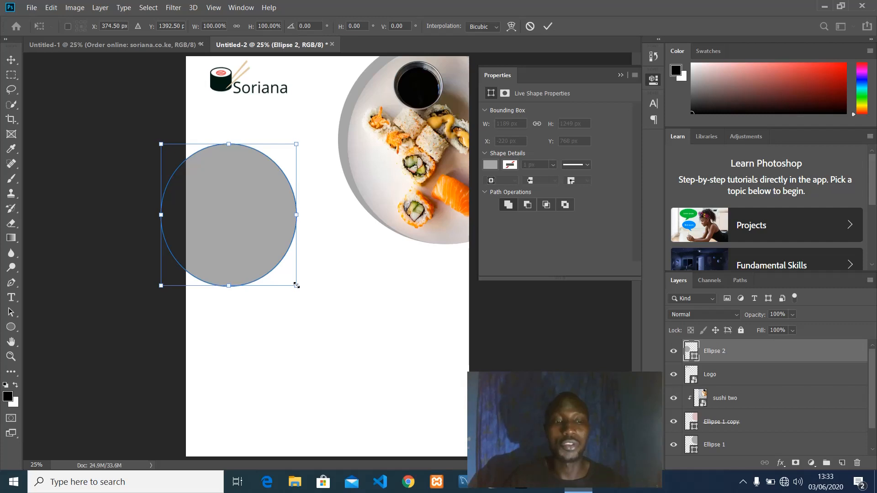
pyautogui.moveTo(296, 285); pyautogui.dragTo(322, 295)
pyautogui.click(548, 26)
pyautogui.moveTo(290, 191); pyautogui.dragTo(304, 191)
pyautogui.hotkey('ctrl', 't')
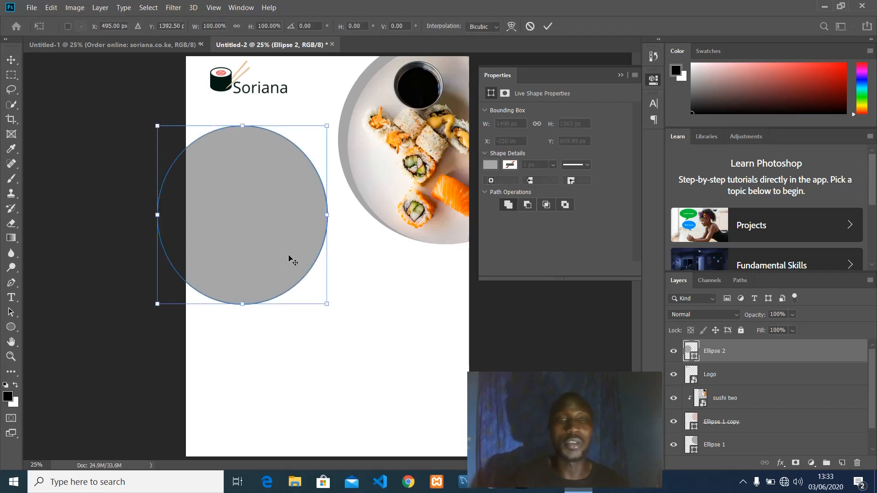
pyautogui.moveTo(242, 297); pyautogui.dragTo(242, 285)
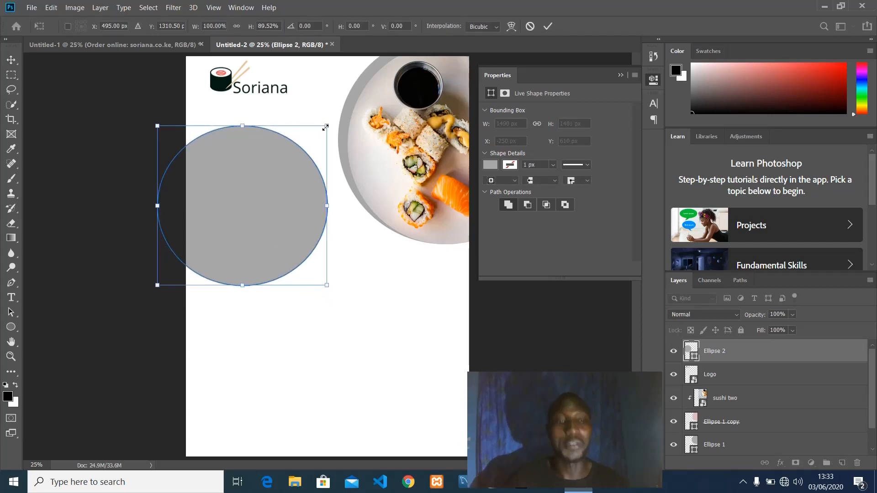
pyautogui.moveTo(326, 127); pyautogui.dragTo(324, 124)
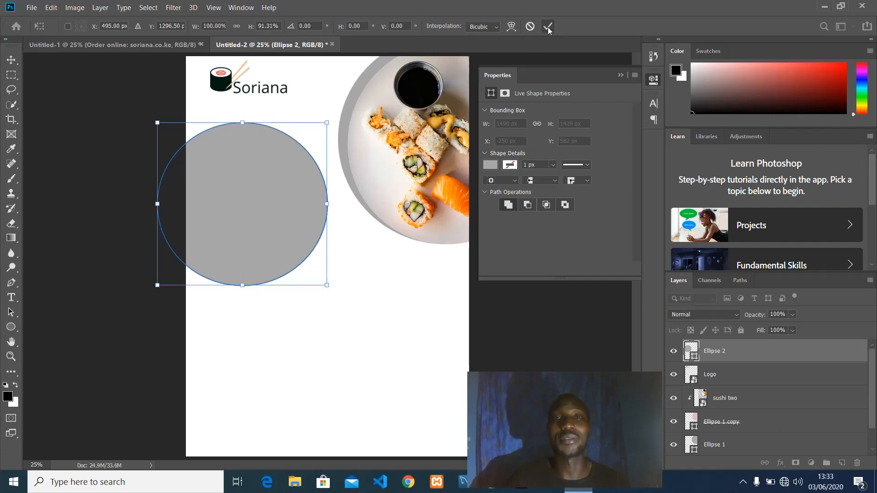
pyautogui.click(548, 26)
pyautogui.click(728, 375)
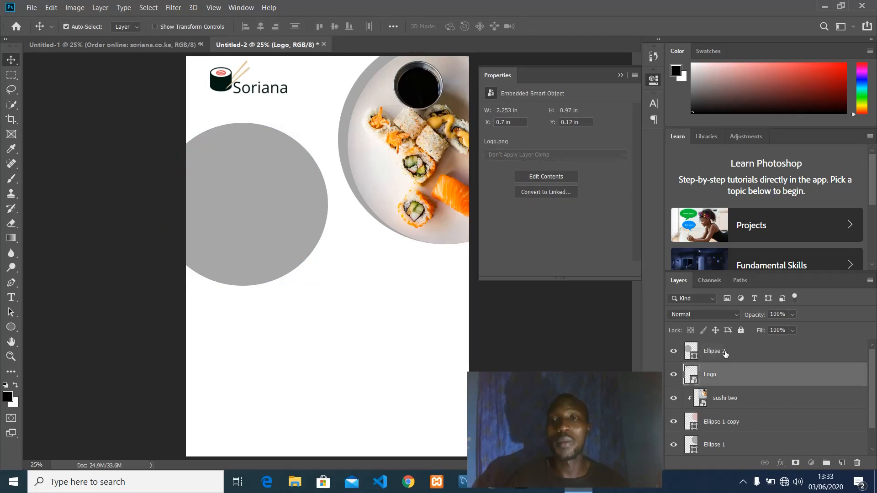
pyautogui.click(726, 354)
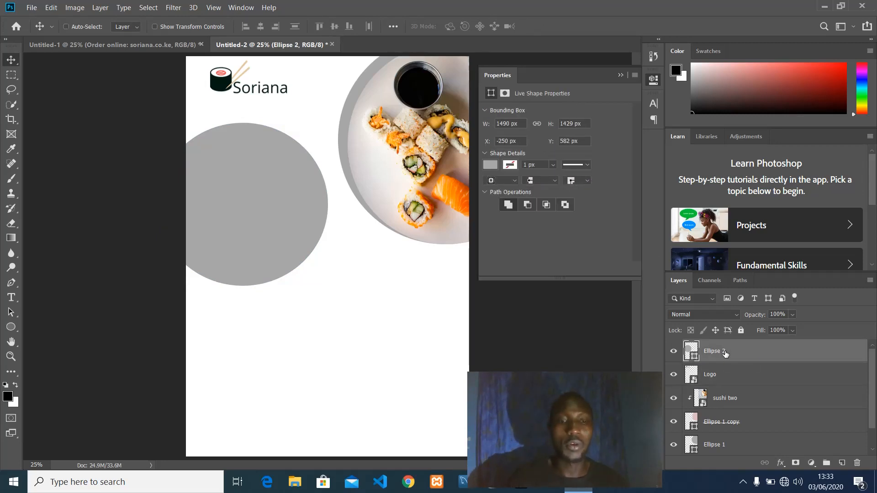
# Duplicate Ellipse 2 and shrink the copy to about 93% around its centre.
pyautogui.hotkey('ctrl', 'j')
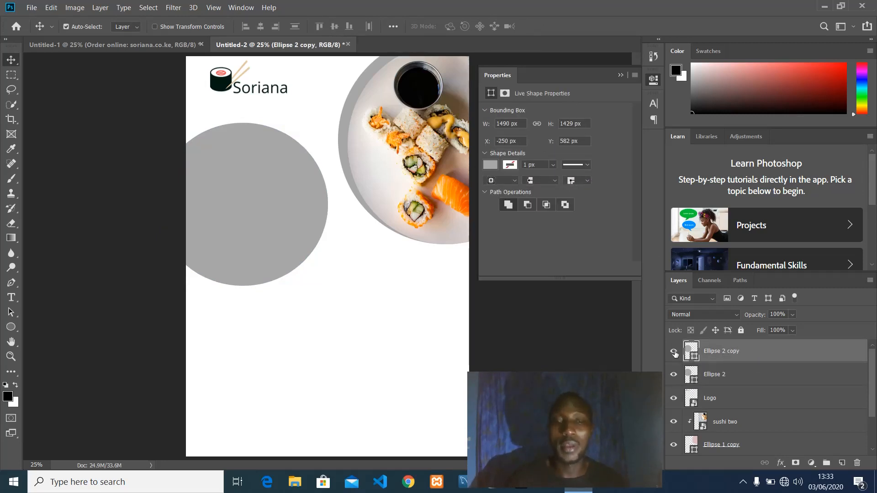
pyautogui.hotkey('ctrl', 't')
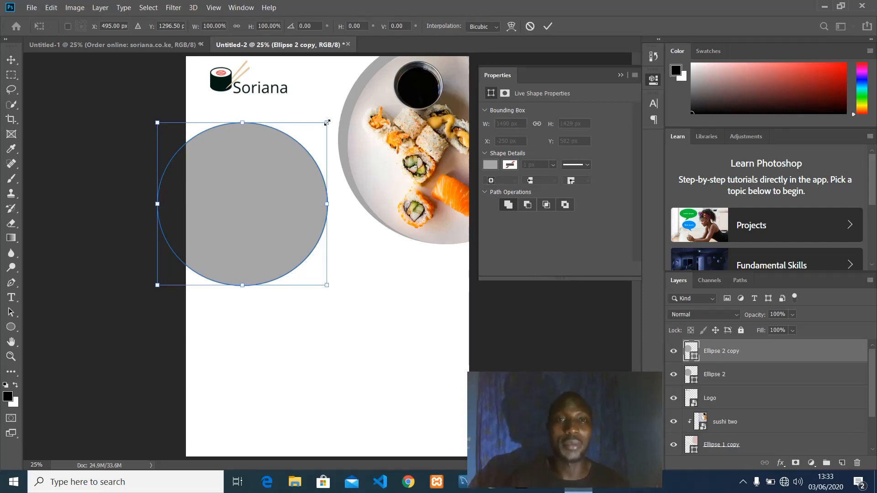
pyautogui.moveTo(327, 122); pyautogui.dragTo(322, 128)
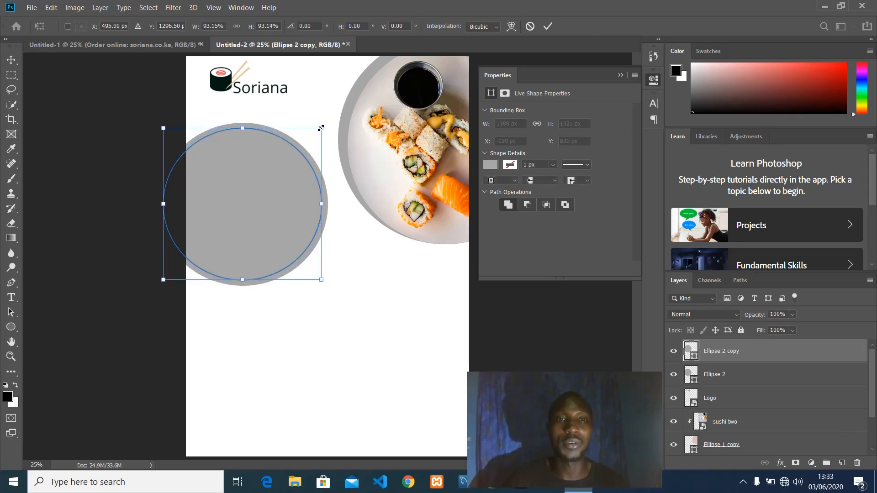
pyautogui.click(550, 26)
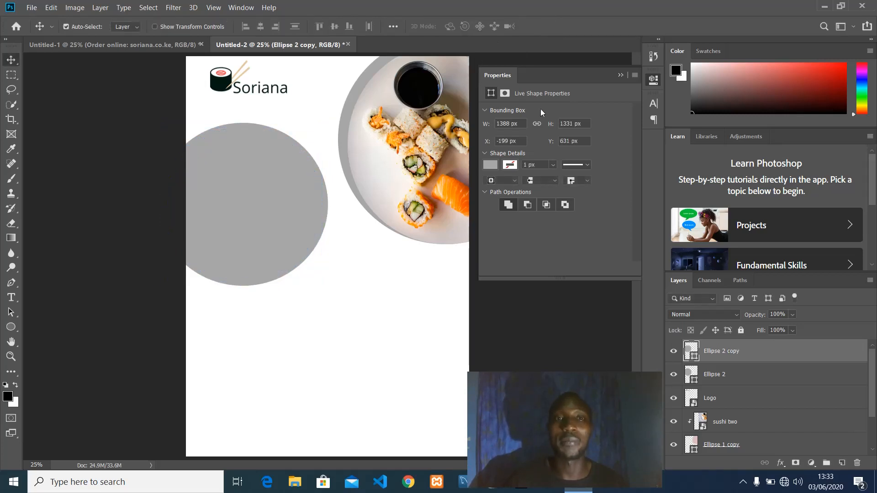
# Fill the Ellipse 2 copy with dusty pink #bc9393.
pyautogui.doubleClick(688, 350)
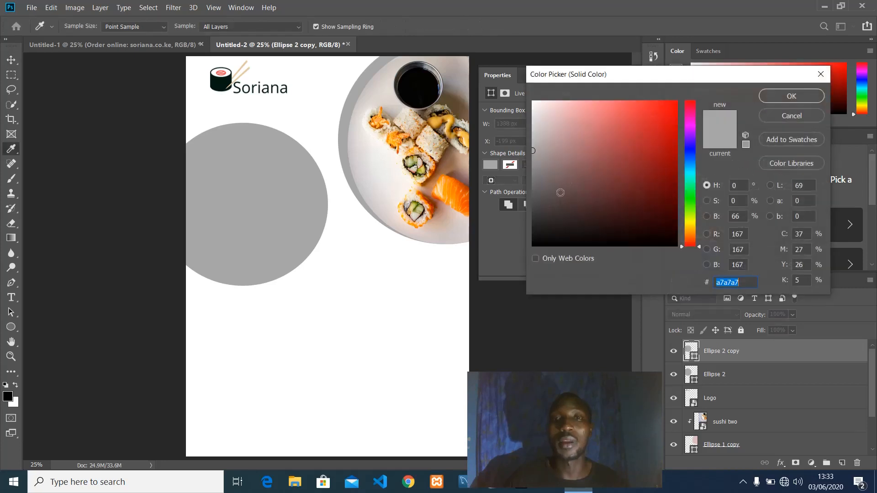
pyautogui.click(562, 139)
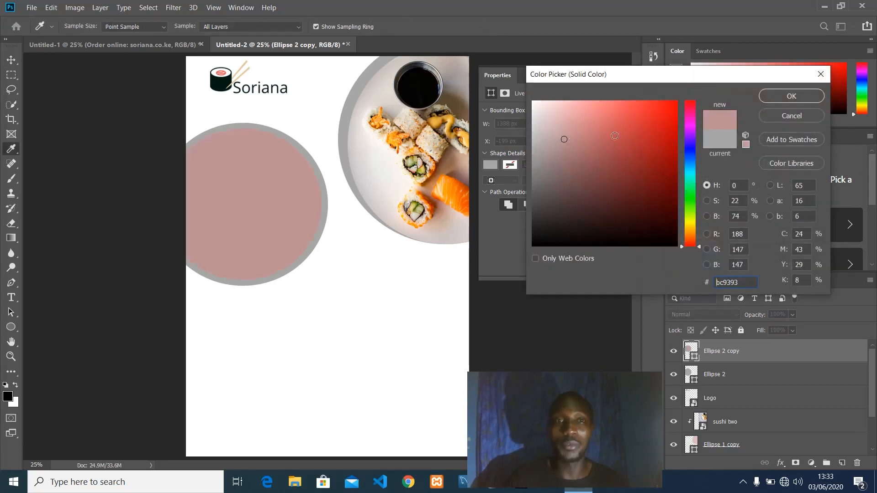
pyautogui.click(776, 97)
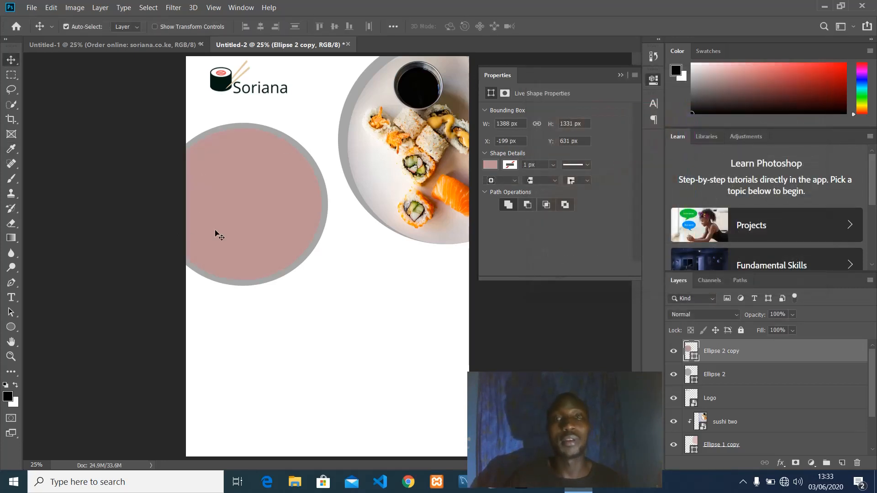
pyautogui.click(621, 74)
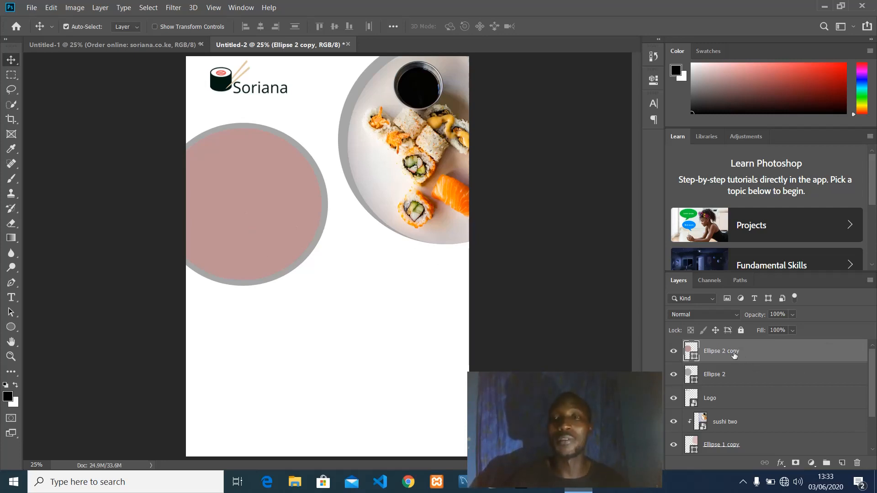
# Place the sushi-vs-sashimi photo embedded and move it up-left over the left circle.
pyautogui.click(30, 10)
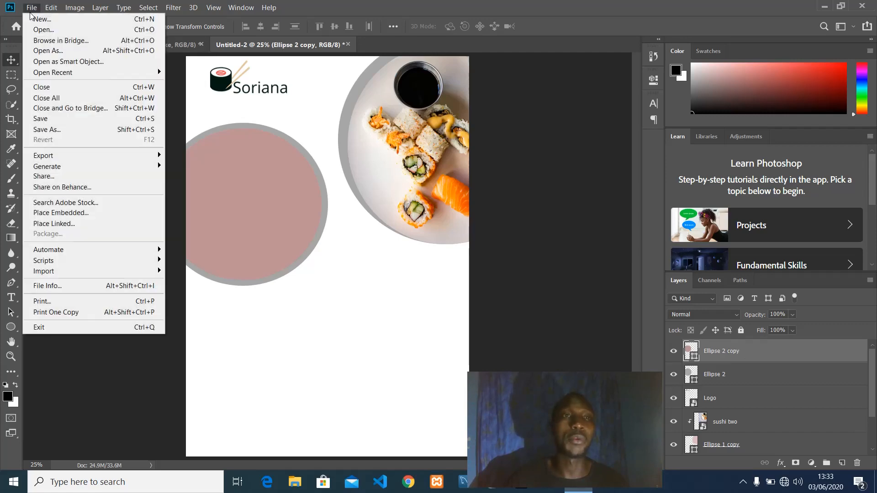
pyautogui.click(51, 213)
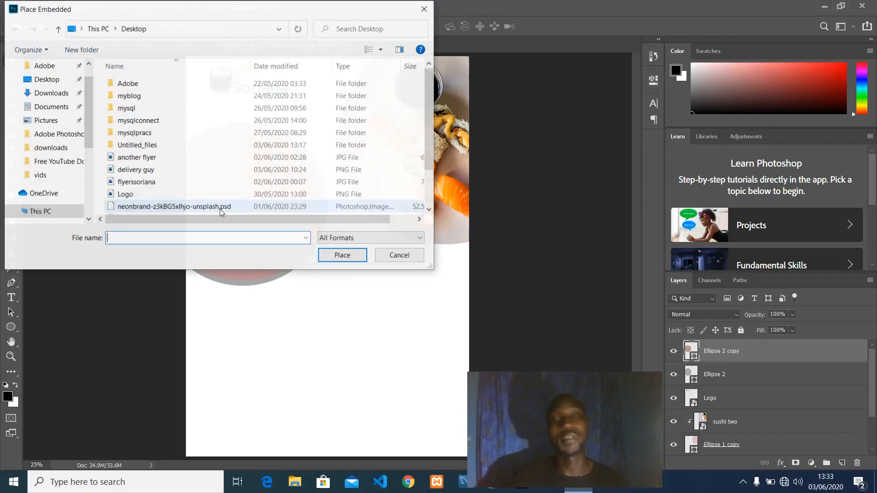
pyautogui.scroll(-2, 150, 183)
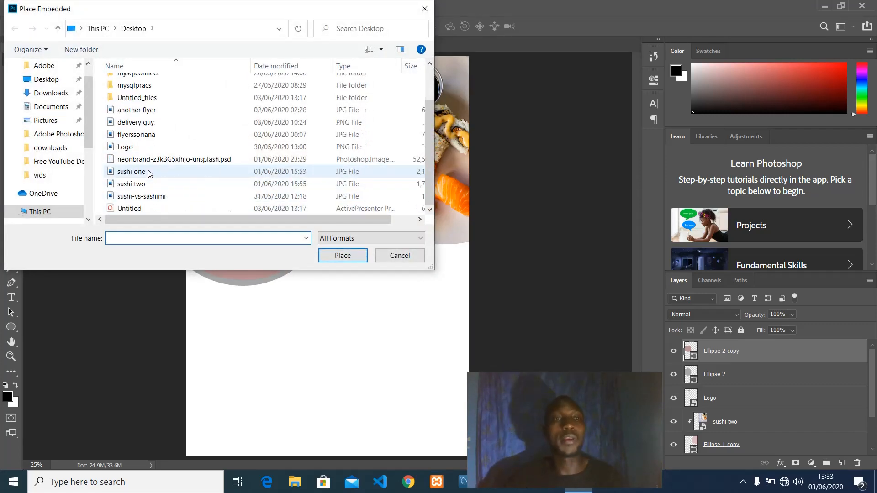
pyautogui.click(140, 196)
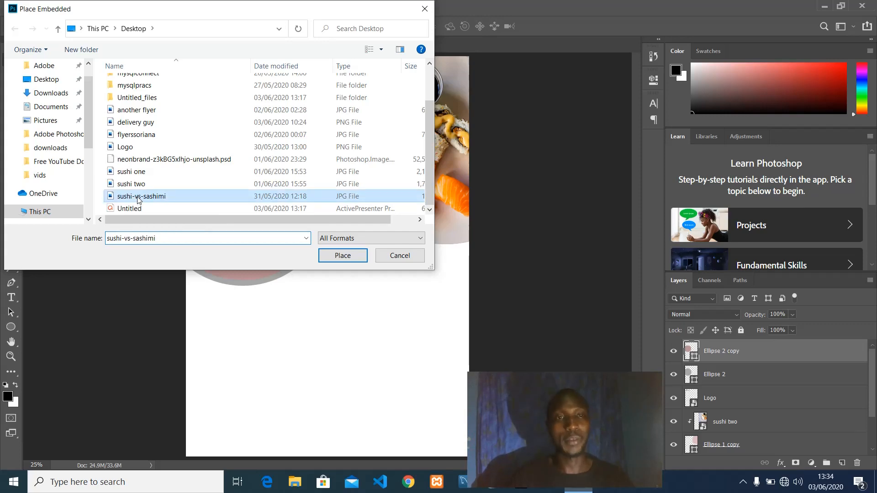
pyautogui.click(342, 256)
pyautogui.moveTo(331, 227); pyautogui.dragTo(271, 183)
pyautogui.click(435, 27)
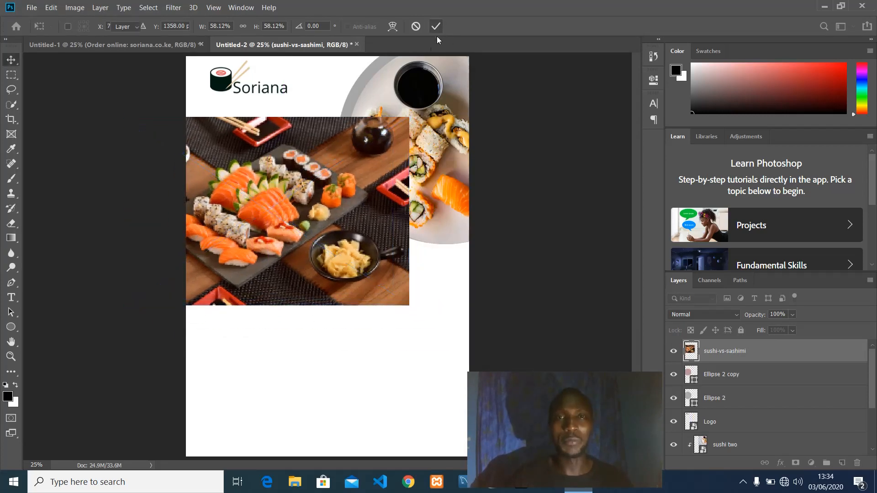
# Clip the sushi-vs-sashimi photo to the left pink circle, enlarged to about 76% and shifted up-left.
pyautogui.rightClick(712, 352)
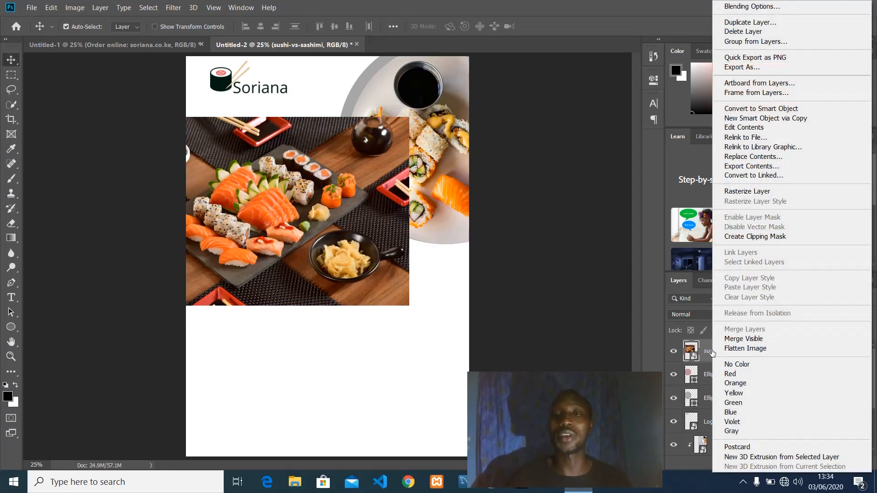
pyautogui.click(747, 239)
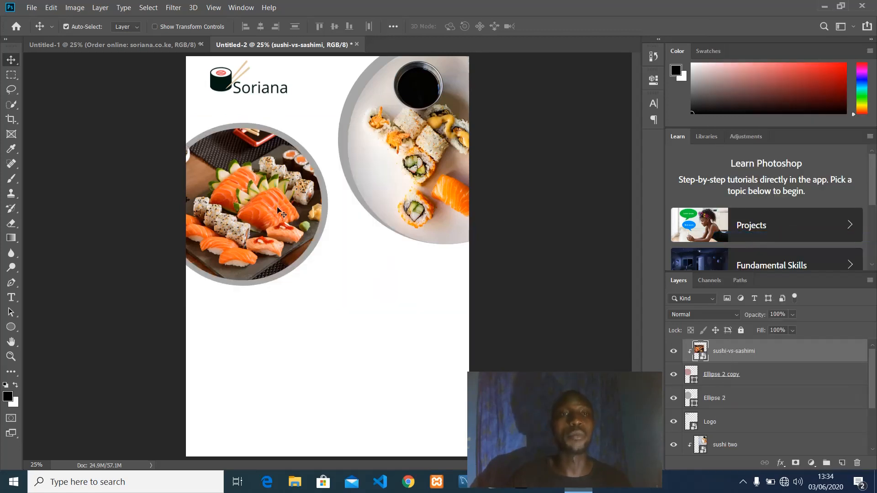
pyautogui.press('ctrl')
pyautogui.hotkey('ctrl', 't')
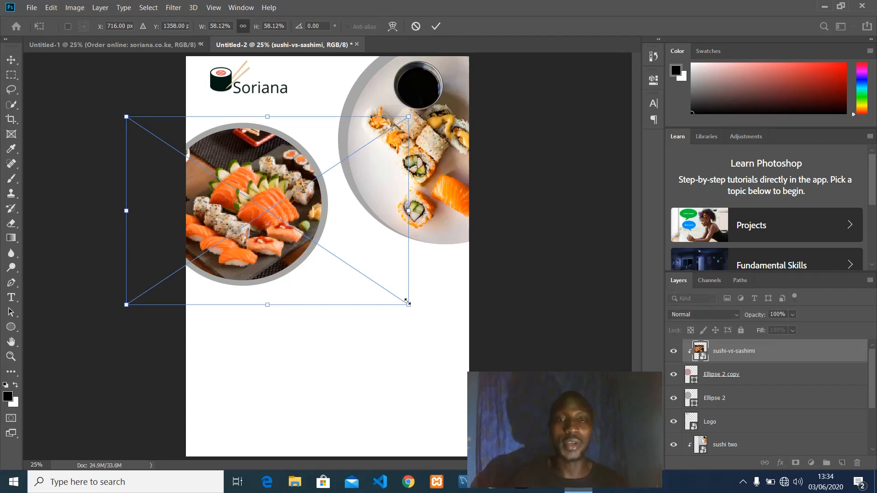
pyautogui.moveTo(407, 302); pyautogui.dragTo(494, 362)
pyautogui.moveTo(241, 233); pyautogui.dragTo(195, 192)
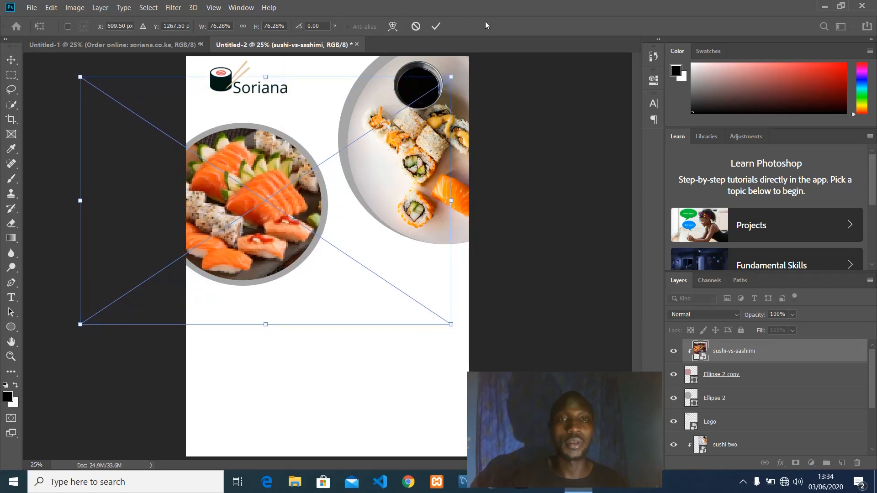
pyautogui.click(437, 26)
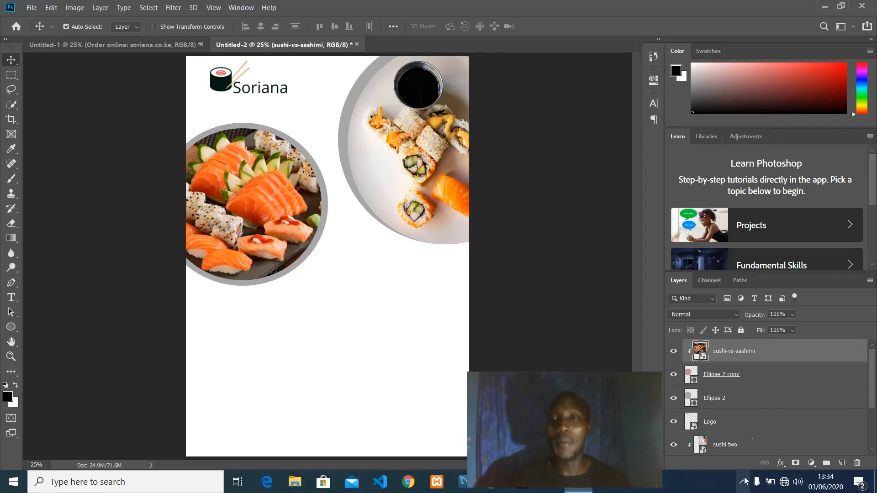
pyautogui.scroll(-3, 753, 417)
# Draw a grey 2484×1077 px rectangle above Layer 0 across the bottom of the flyer.
pyautogui.click(736, 446)
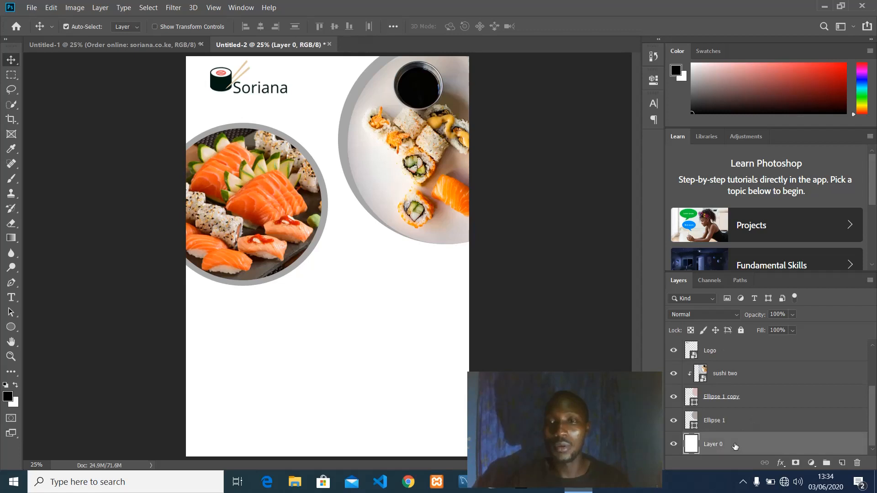
pyautogui.click(6, 329)
pyautogui.click(42, 327)
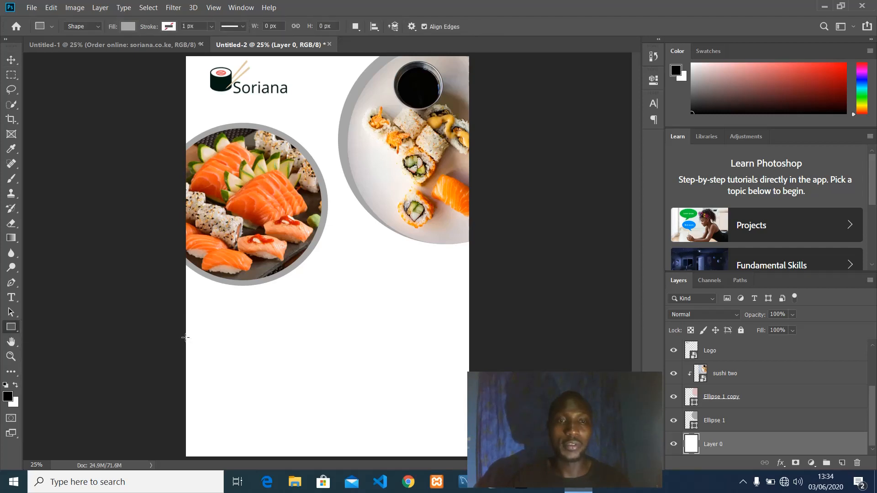
pyautogui.moveTo(185, 338); pyautogui.dragTo(468, 457)
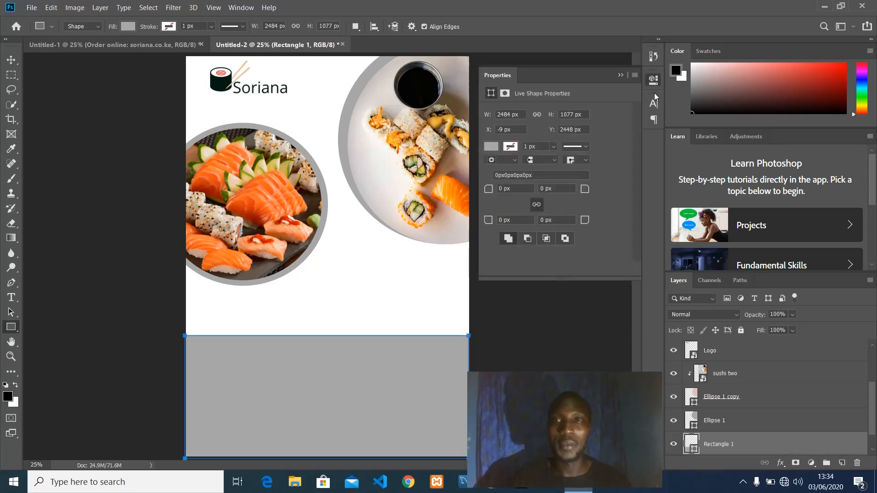
pyautogui.click(620, 75)
pyautogui.press('Return')
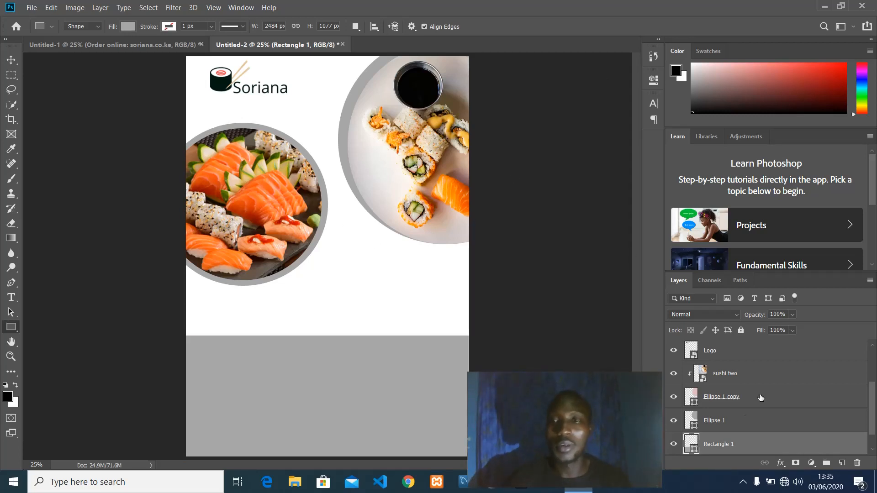
pyautogui.click(732, 420)
pyautogui.click(727, 446)
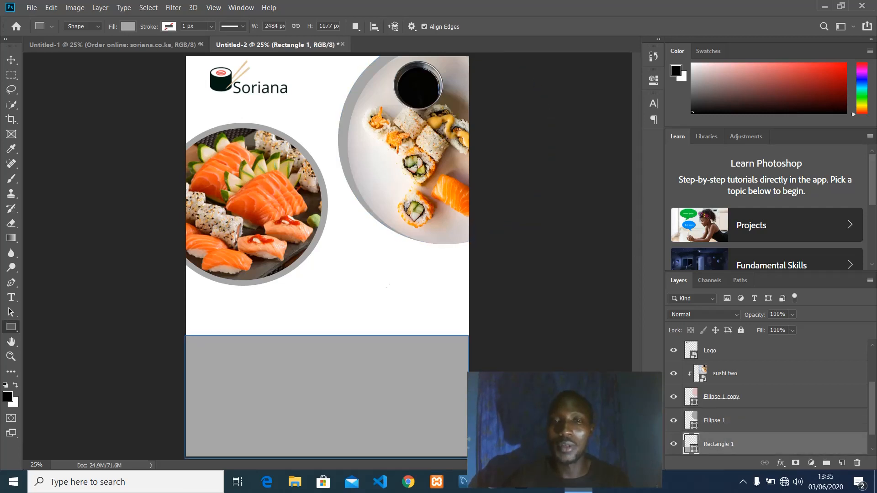
# Rasterize the rectangle and apply a Wave filter with wavelength about 170–171.
pyautogui.click(171, 8)
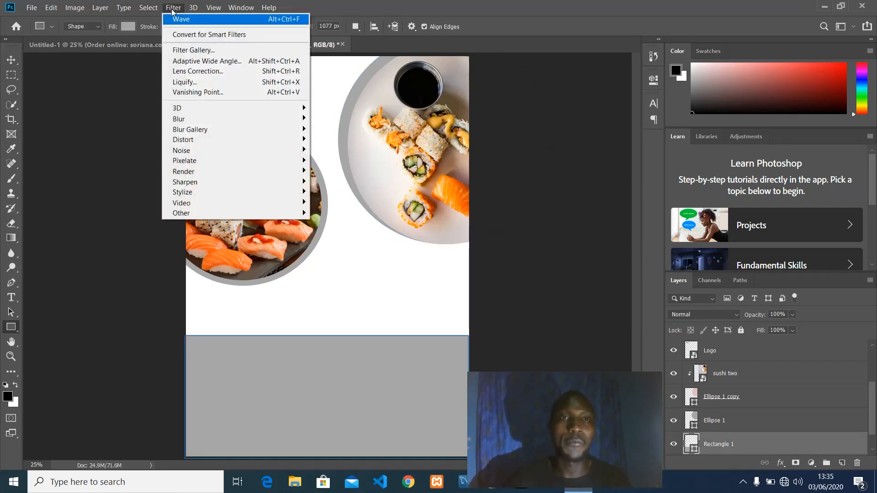
pyautogui.moveTo(245, 143)
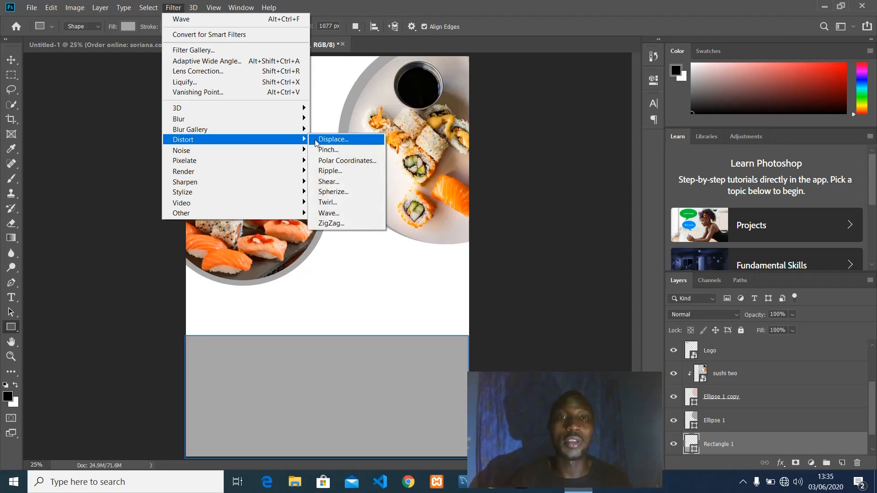
pyautogui.click(333, 216)
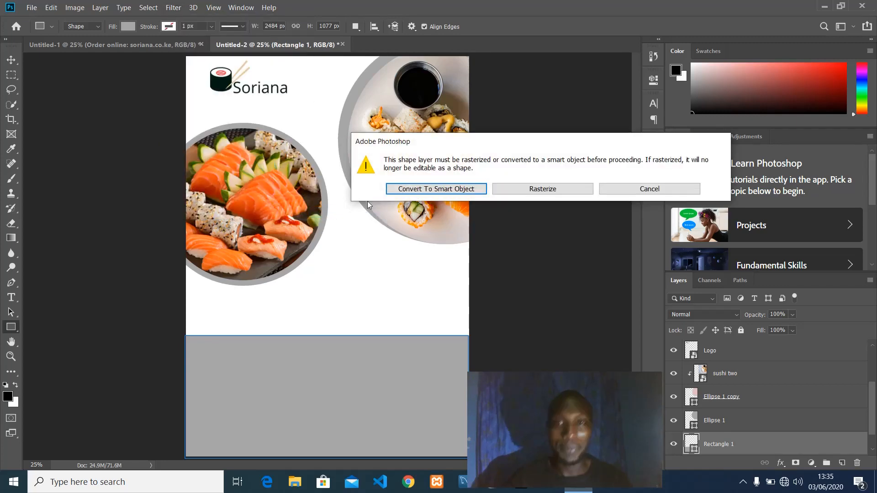
pyautogui.click(552, 191)
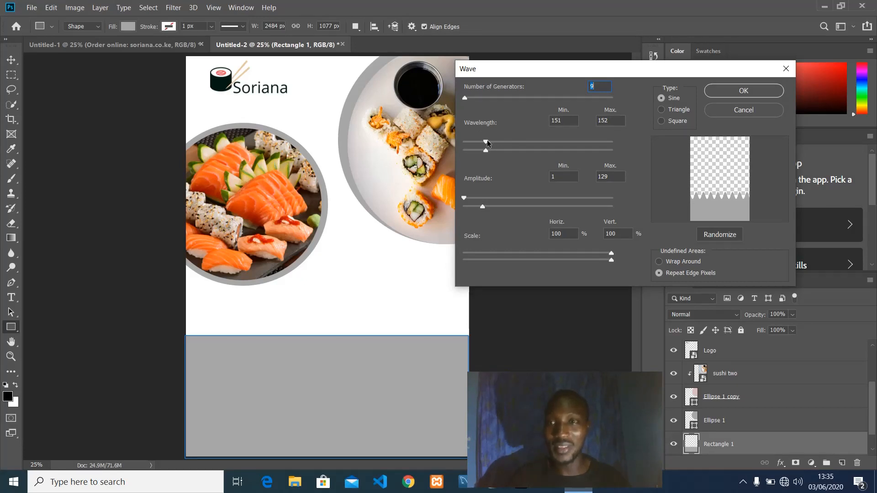
pyautogui.moveTo(488, 142); pyautogui.dragTo(491, 144)
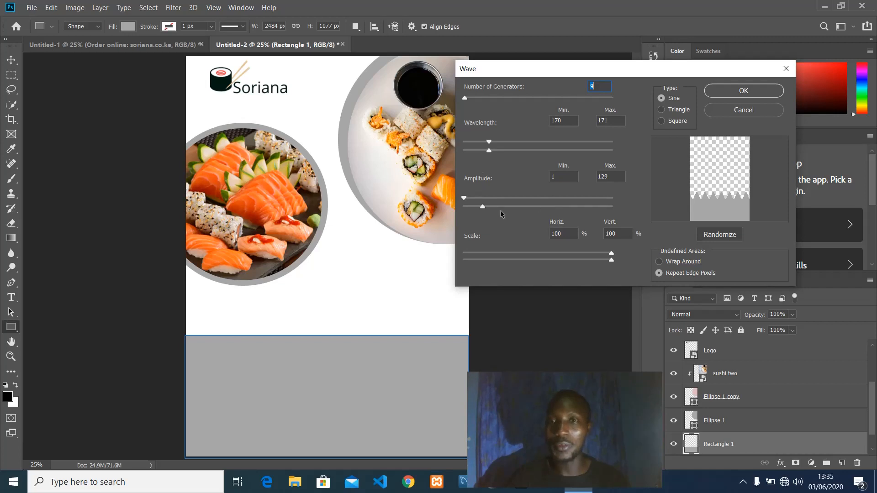
pyautogui.click(725, 92)
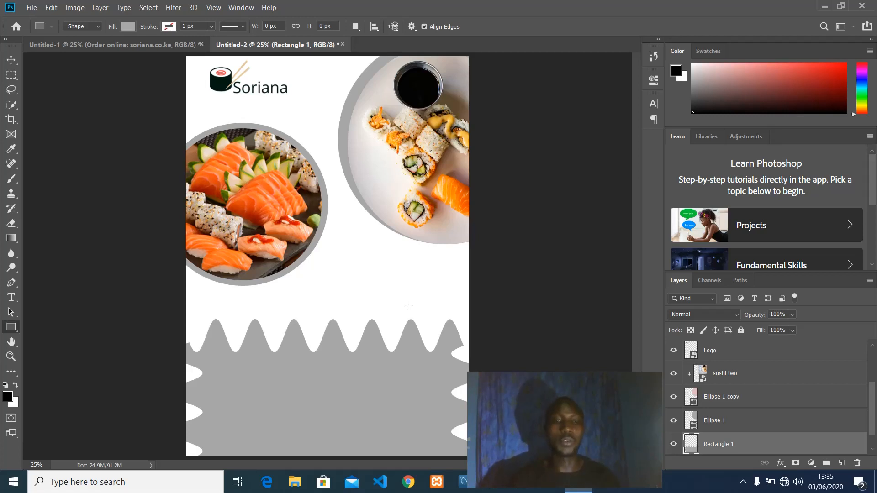
pyautogui.hotkey('ctrl', 't')
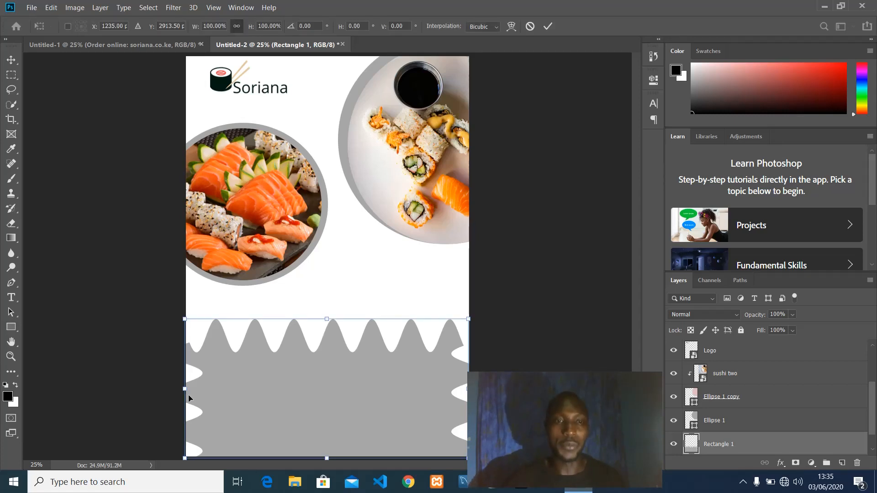
# Widen the wavy band to both sides, then scale it to about 108.11% and raise it slightly.
pyautogui.moveTo(183, 391); pyautogui.dragTo(163, 388)
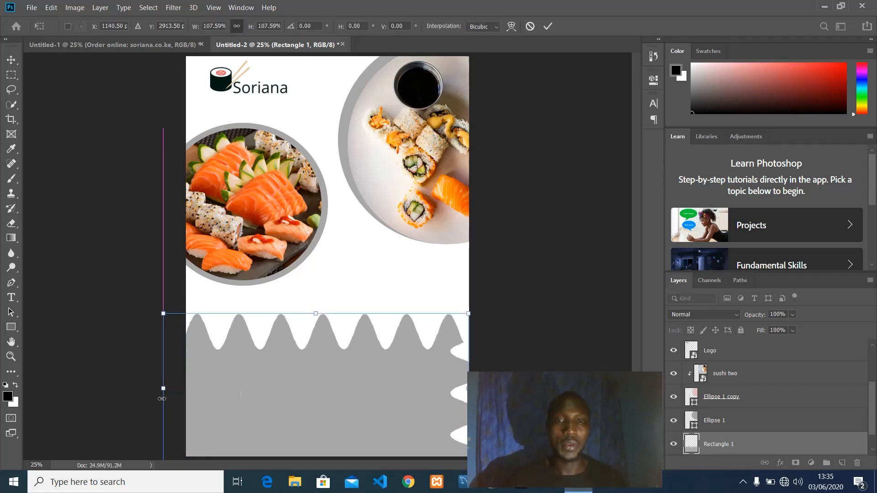
pyautogui.moveTo(466, 388); pyautogui.dragTo(492, 388)
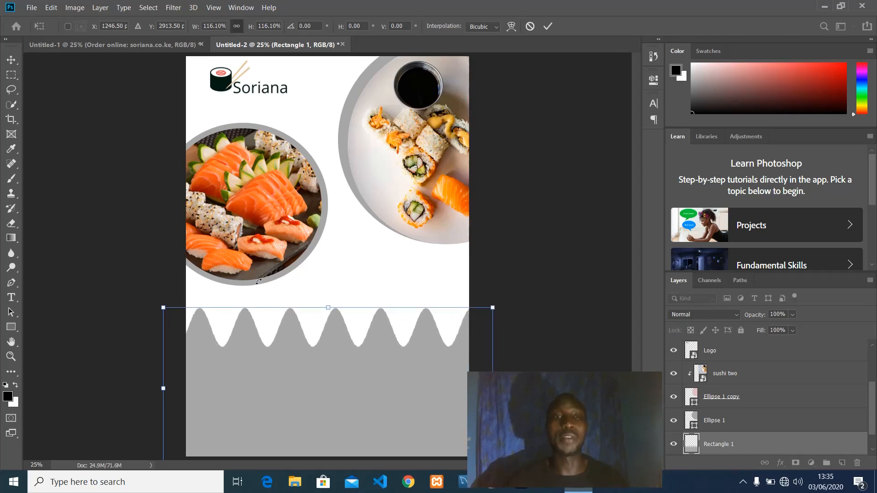
pyautogui.click(547, 27)
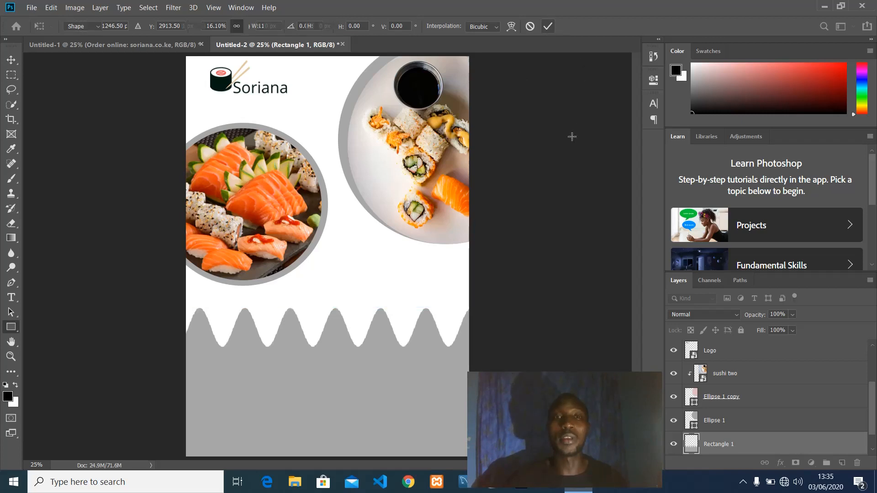
pyautogui.hotkey('ctrl', 't')
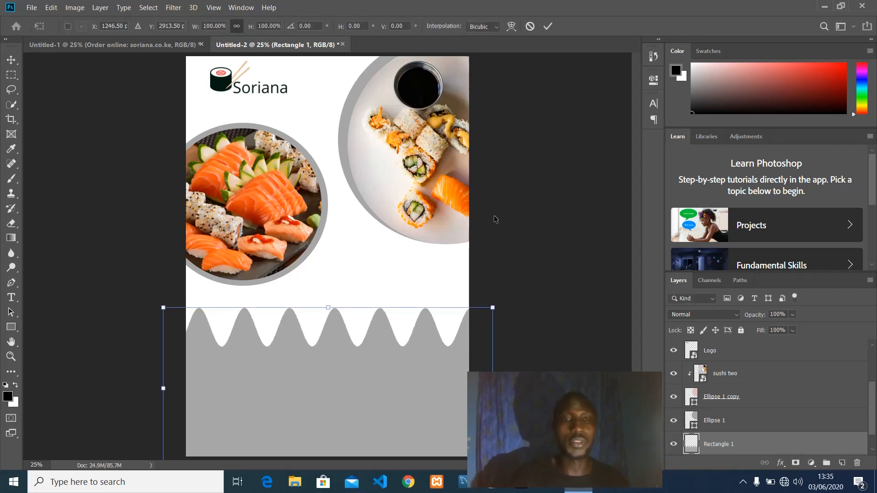
pyautogui.moveTo(413, 340); pyautogui.dragTo(407, 342)
pyautogui.moveTo(488, 308); pyautogui.dragTo(515, 296)
pyautogui.moveTo(242, 319); pyautogui.dragTo(250, 320)
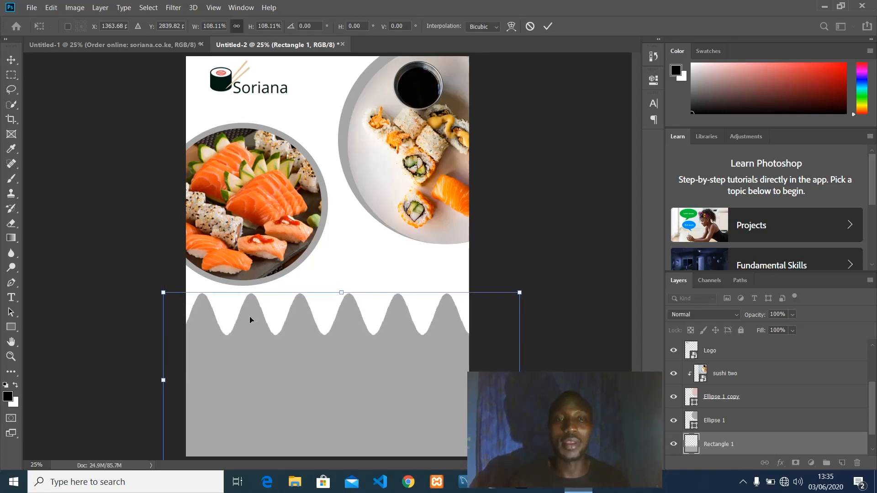
pyautogui.click(548, 26)
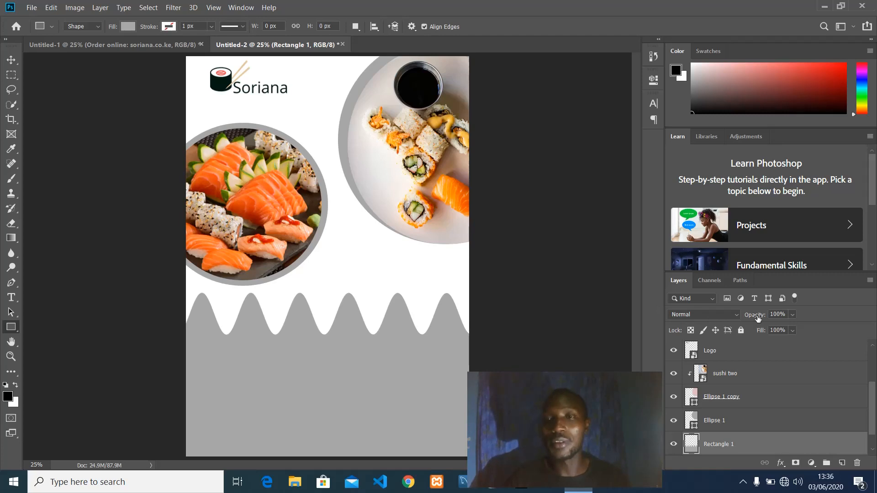
# Set the wavy Rectangle 1 layer to 51% opacity and 76% fill.
pyautogui.moveTo(757, 317); pyautogui.dragTo(731, 322)
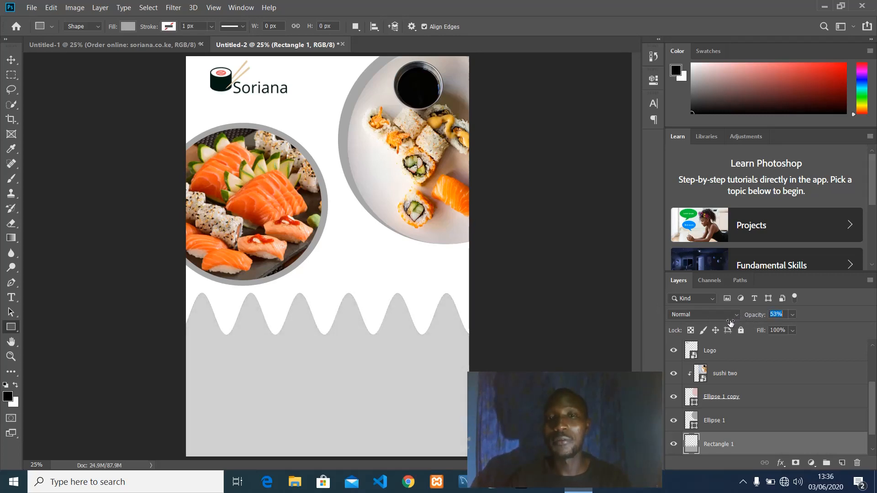
pyautogui.moveTo(730, 322); pyautogui.dragTo(729, 322)
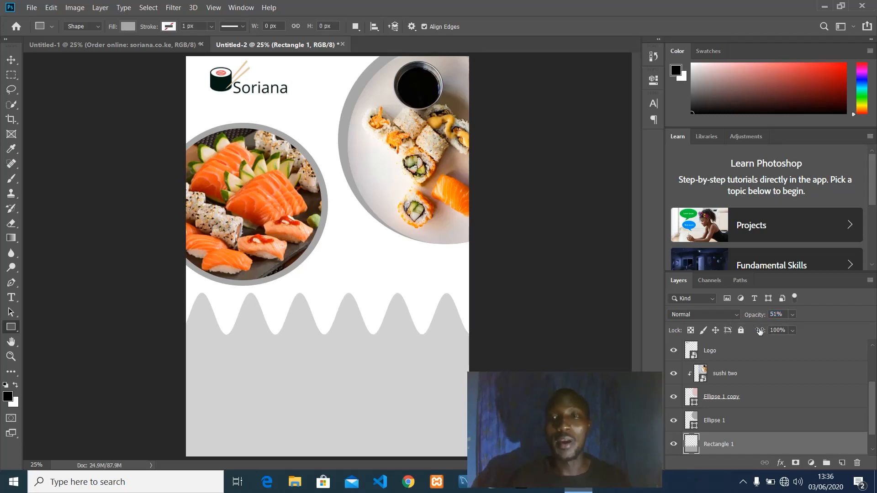
pyautogui.moveTo(760, 332); pyautogui.dragTo(750, 332)
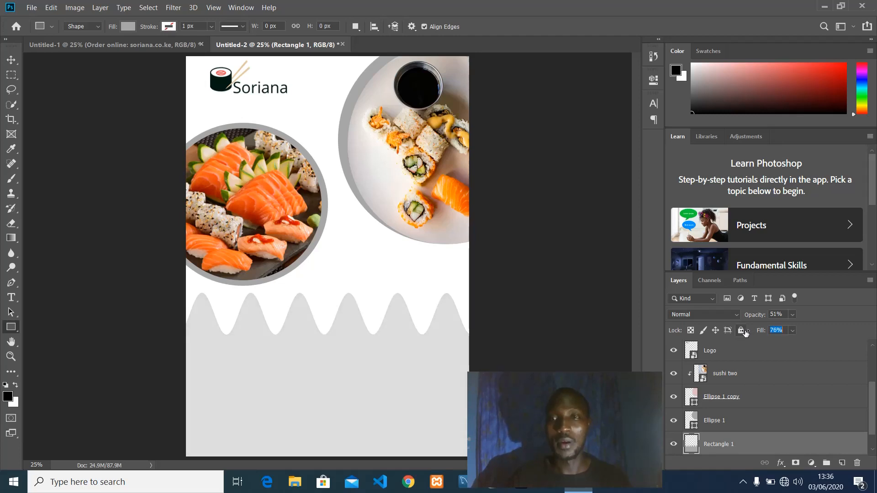
pyautogui.press('Return')
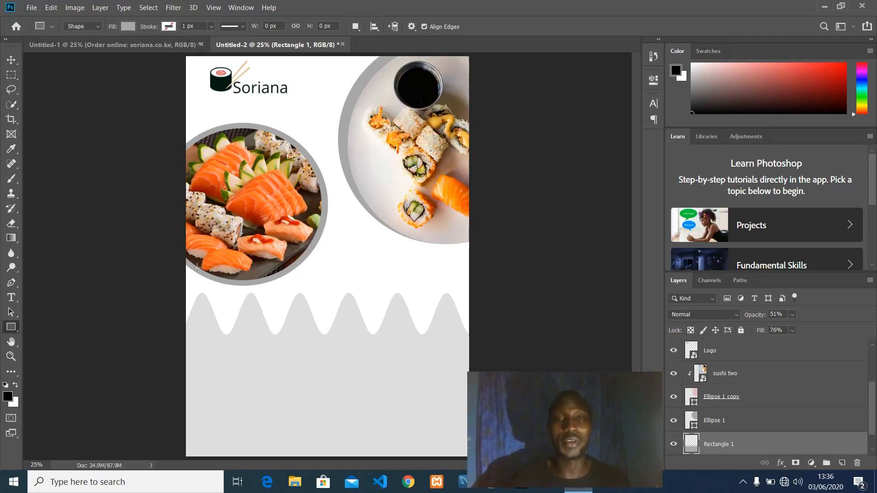
# Place the 'delivery guy' image into the flyer as an embedded object.
pyautogui.click(30, 8)
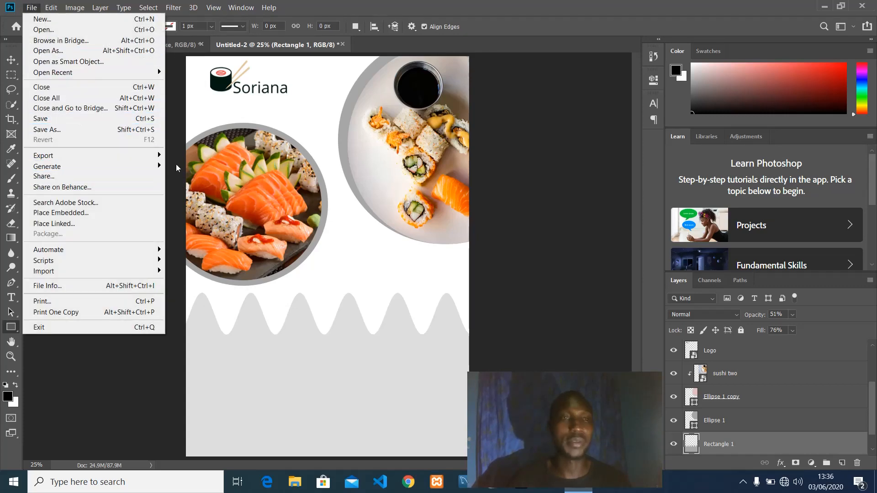
pyautogui.click(65, 212)
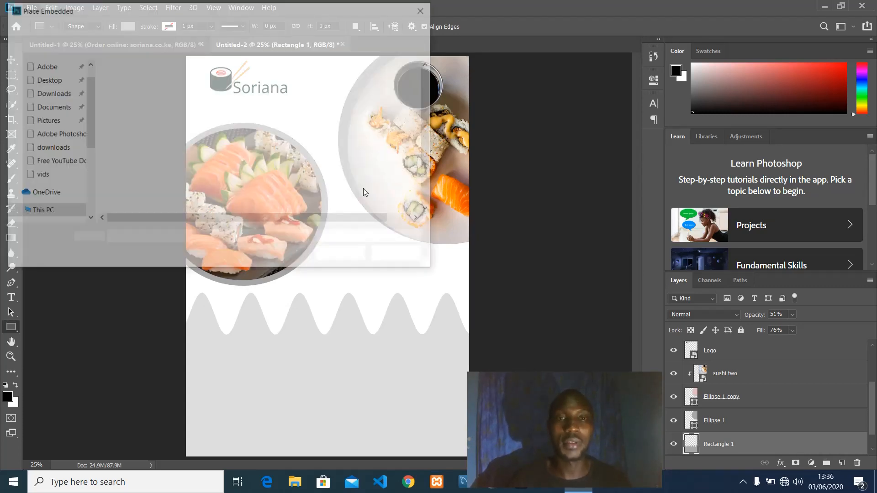
pyautogui.scroll(-1, 186, 170)
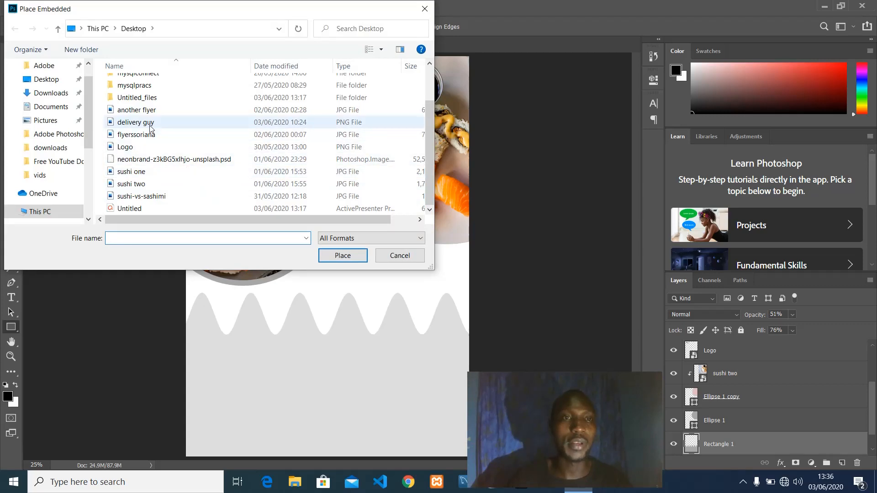
pyautogui.click(192, 122)
pyautogui.click(340, 254)
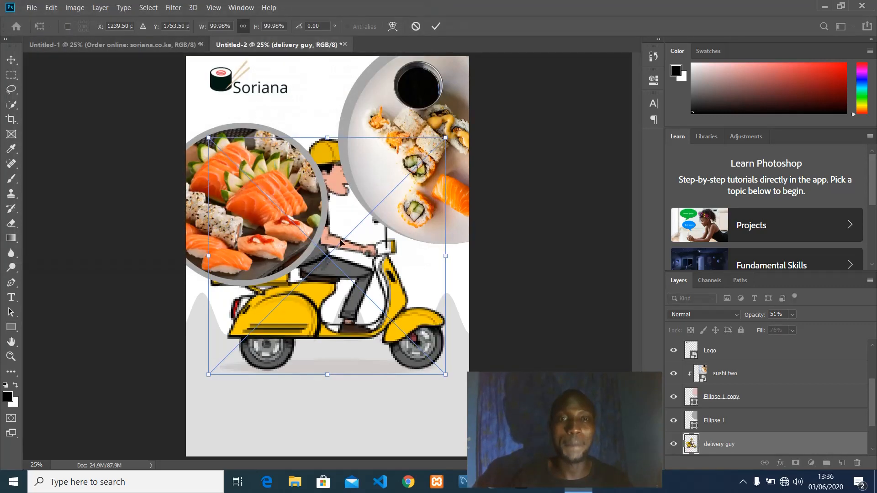
# Scale the scooter cartoon to about 54.48% and move it to the lower-left corner.
pyautogui.moveTo(337, 250); pyautogui.dragTo(339, 275)
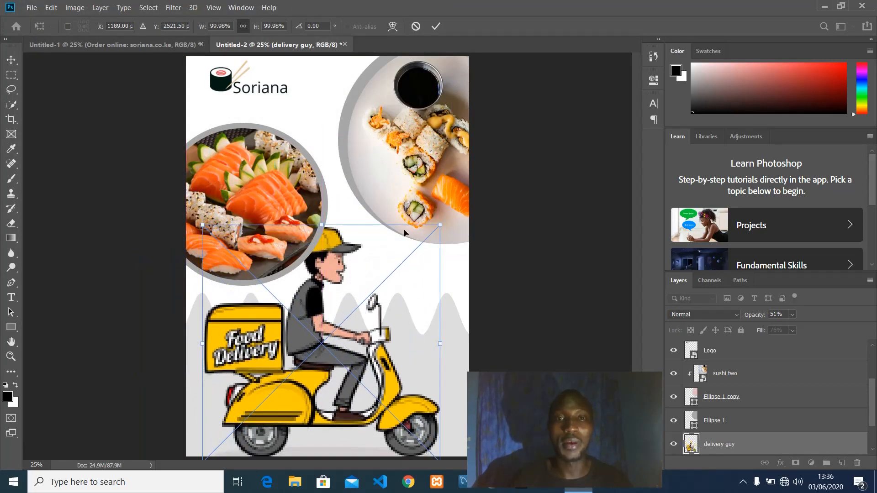
pyautogui.moveTo(441, 225); pyautogui.dragTo(330, 330)
pyautogui.moveTo(261, 364); pyautogui.dragTo(251, 364)
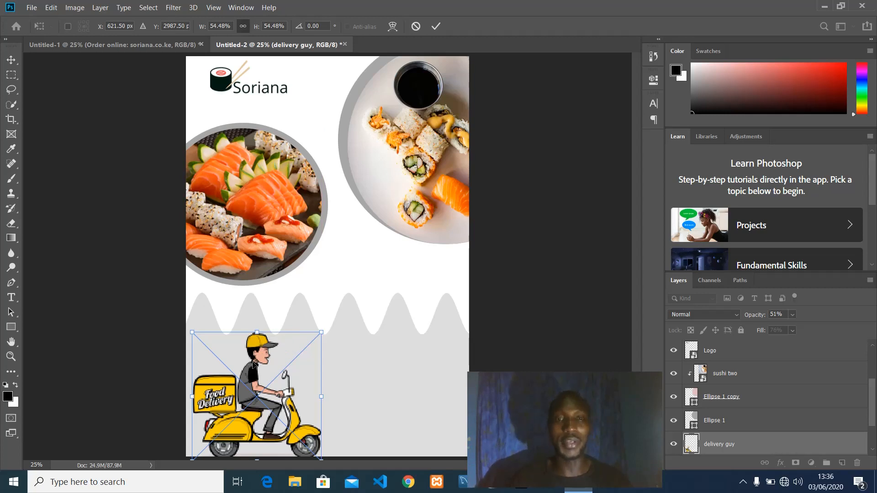
pyautogui.click(437, 26)
pyautogui.press('u')
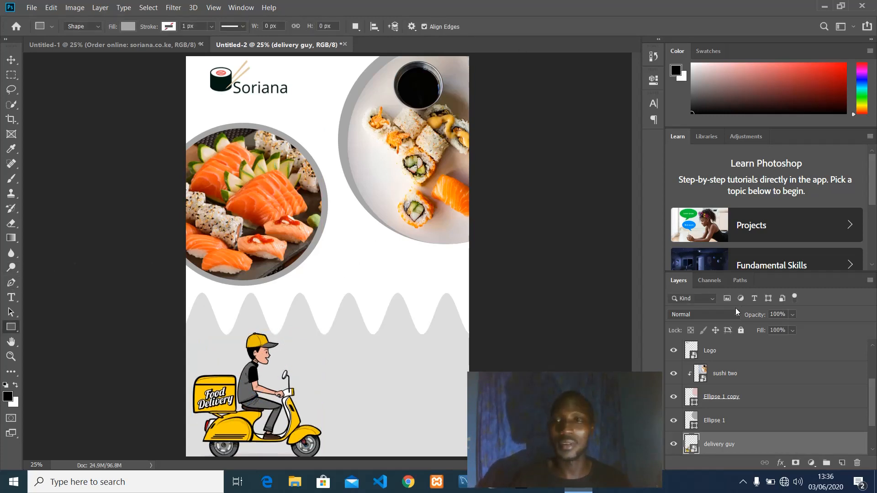
pyautogui.scroll(3, 720, 356)
# On a new layer above sushi-vs-sashimi, type 'Sushi Delivery' above the wavy band.
pyautogui.click(727, 352)
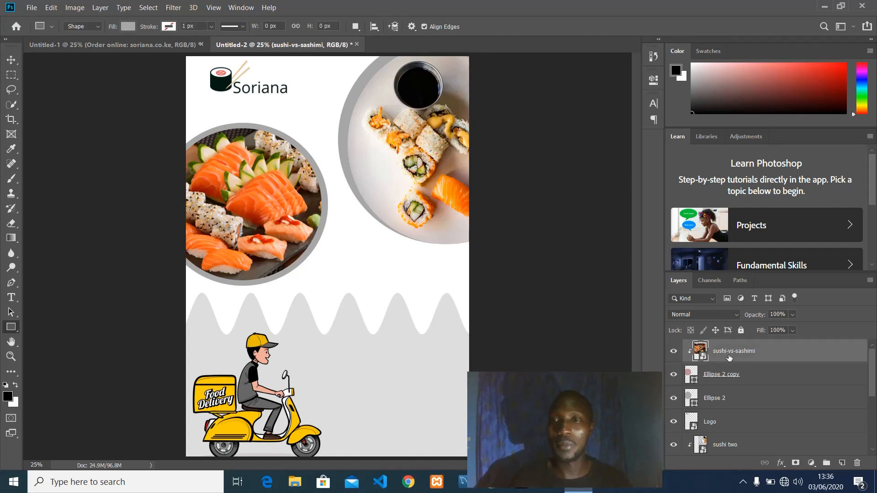
pyautogui.click(843, 463)
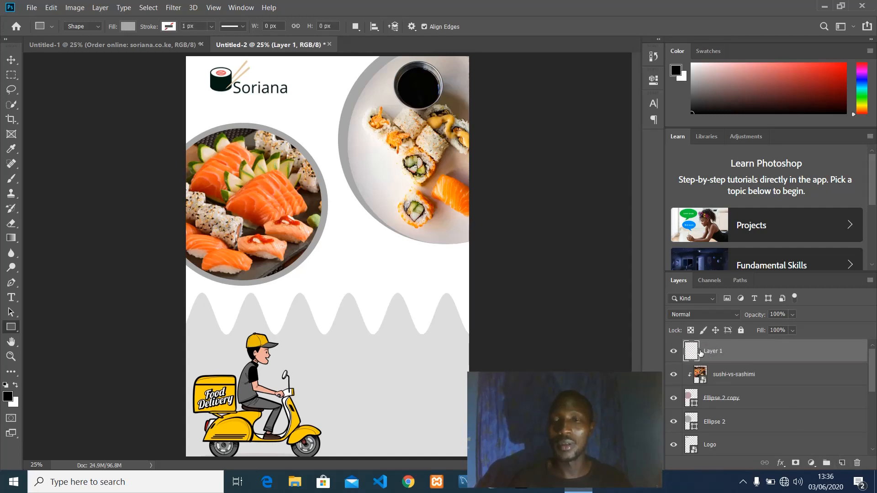
pyautogui.click(11, 297)
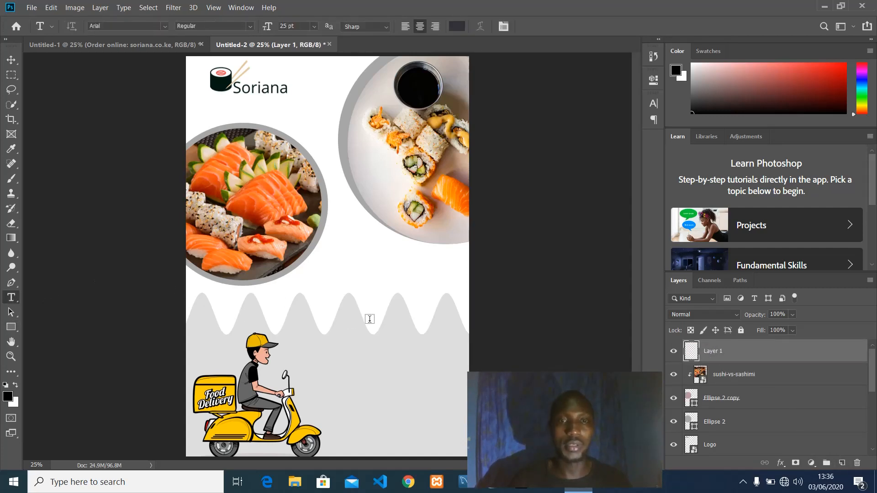
pyautogui.click(336, 299)
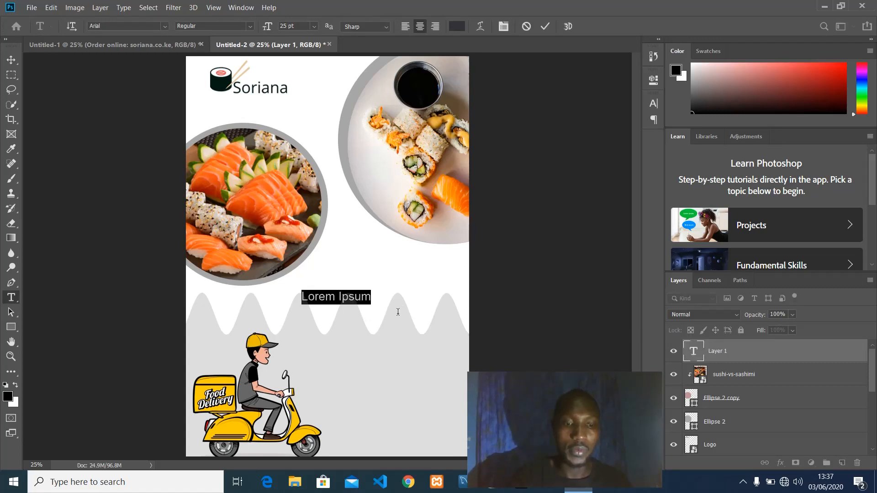
pyautogui.write('Sushi')
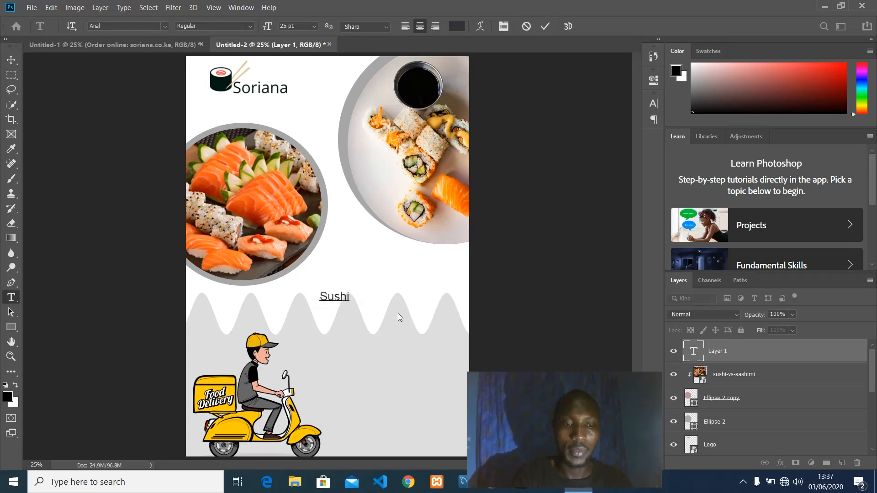
pyautogui.write(' Delive')
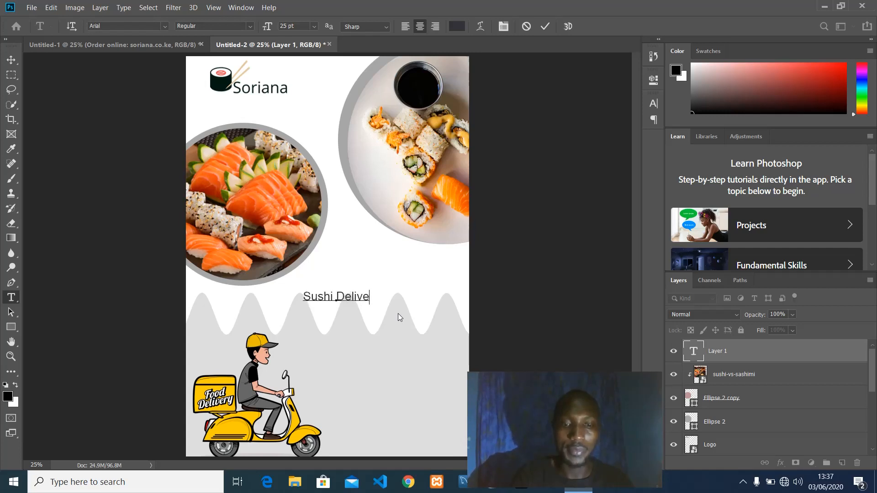
pyautogui.write('ry')
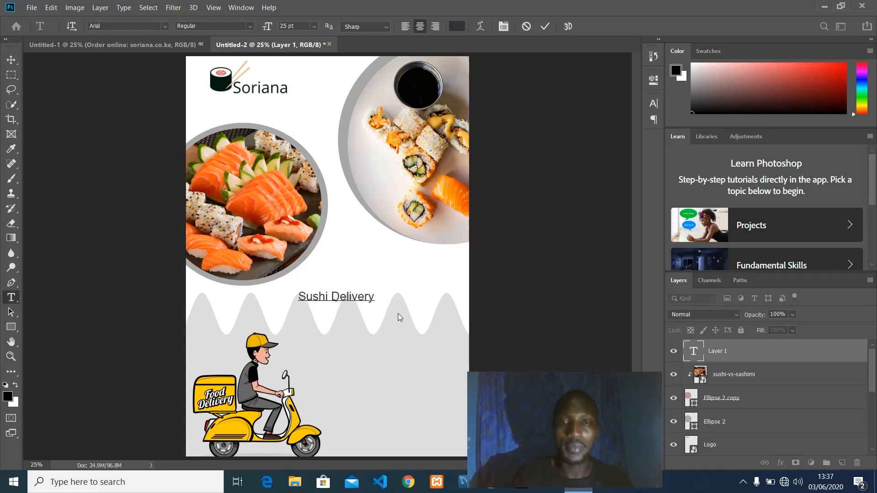
pyautogui.click(545, 28)
pyautogui.click(350, 297)
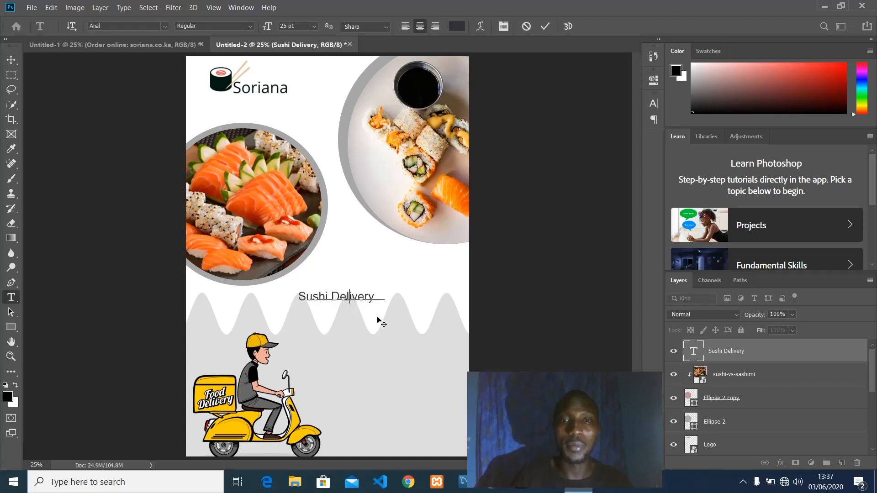
pyautogui.moveTo(378, 320); pyautogui.dragTo(400, 314)
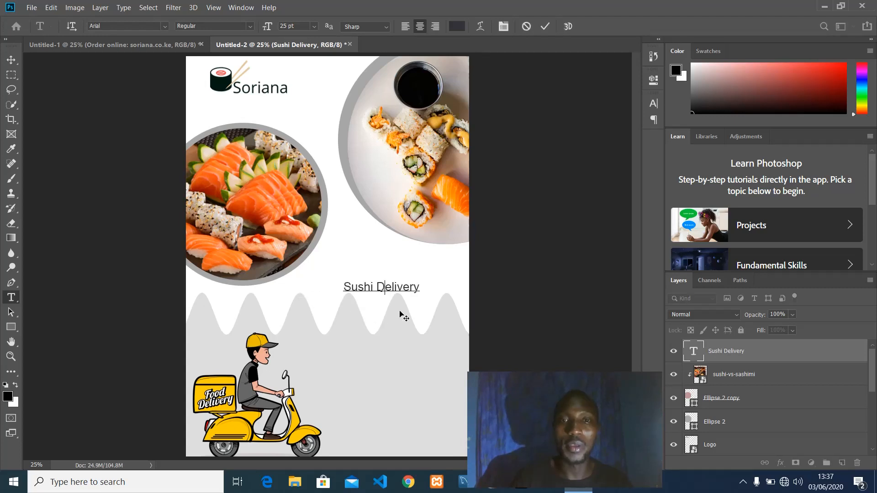
pyautogui.click(546, 27)
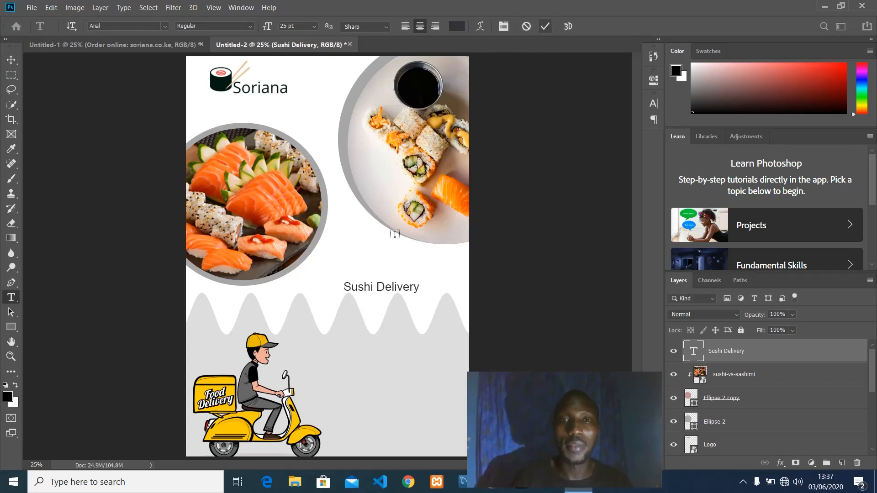
# Enlarge the 'Sushi Delivery' heading to 50 pt and nudge it slightly right.
pyautogui.tripleClick(377, 290)
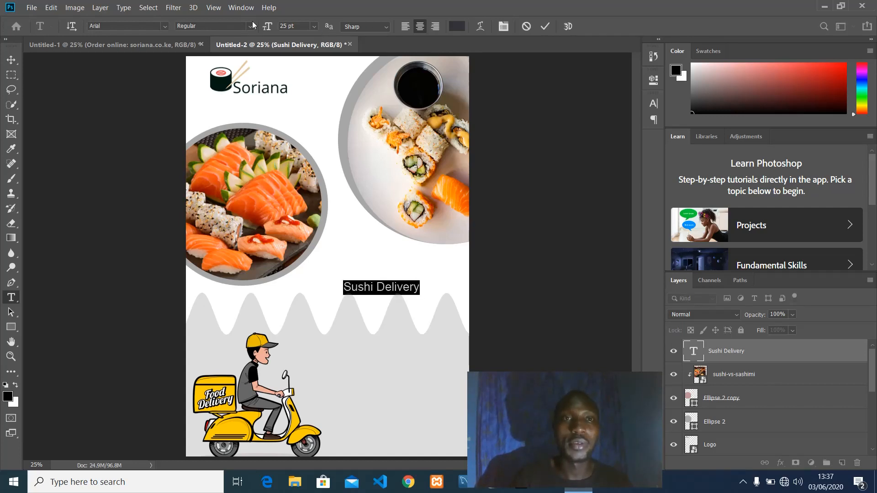
pyautogui.moveTo(266, 27); pyautogui.dragTo(465, 1)
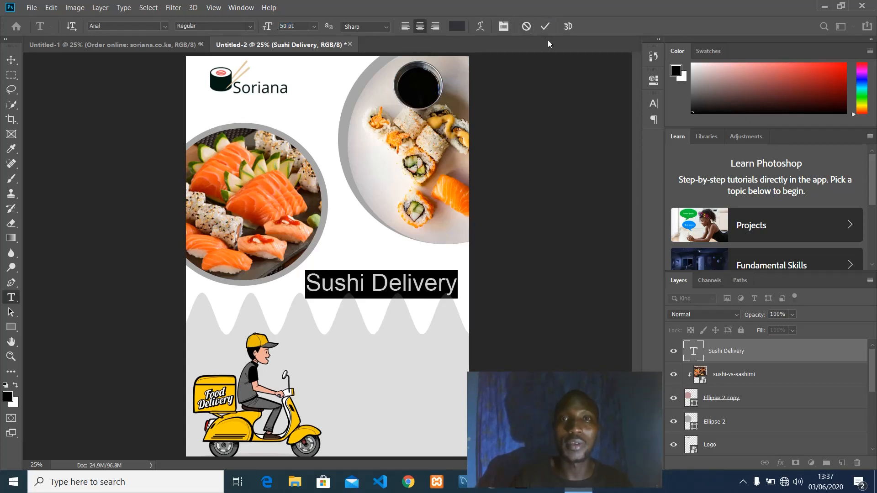
pyautogui.click(539, 29)
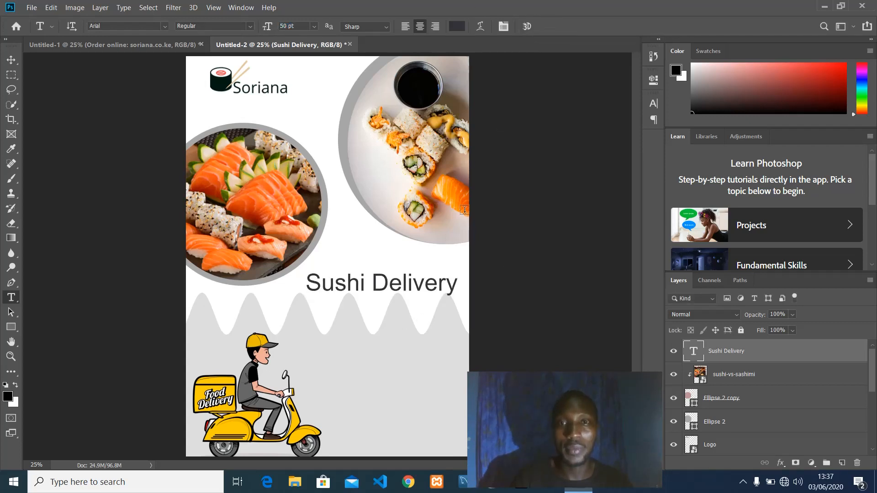
pyautogui.click(372, 283)
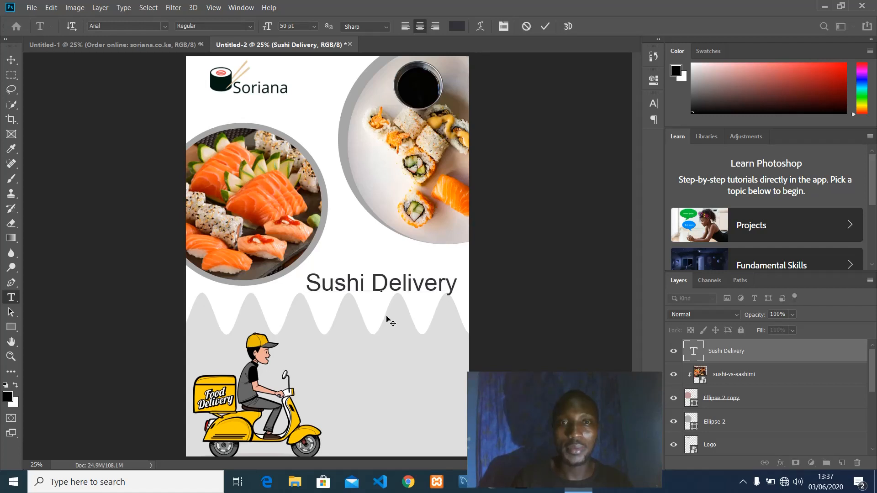
pyautogui.moveTo(388, 317); pyautogui.dragTo(391, 317)
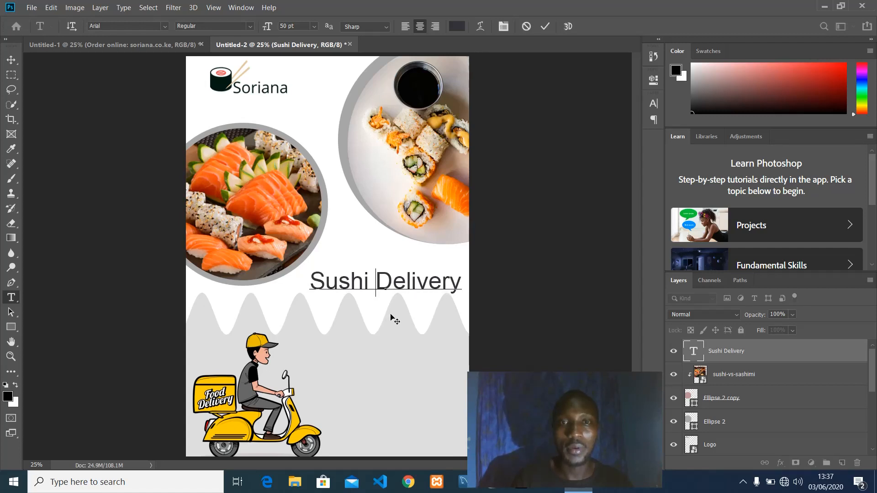
pyautogui.click(544, 28)
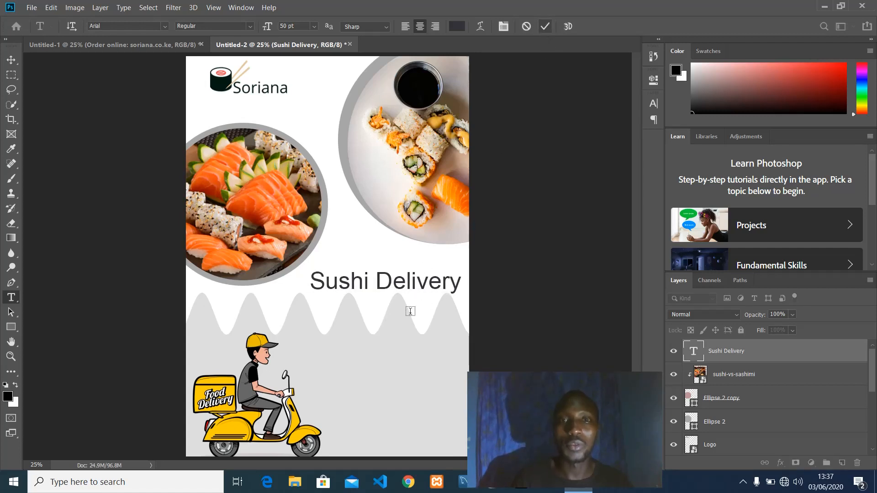
# Draw a grey rectangle bar below the Sushi Delivery heading.
pyautogui.click(13, 327)
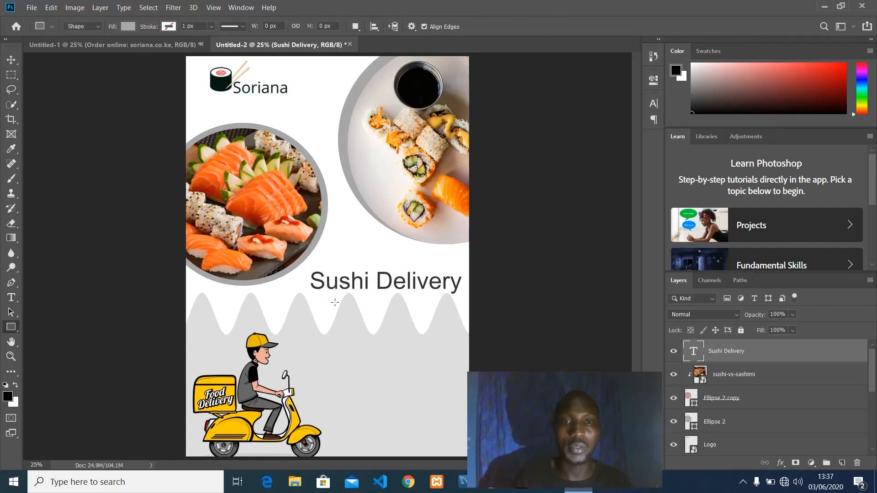
pyautogui.moveTo(327, 295); pyautogui.dragTo(443, 310)
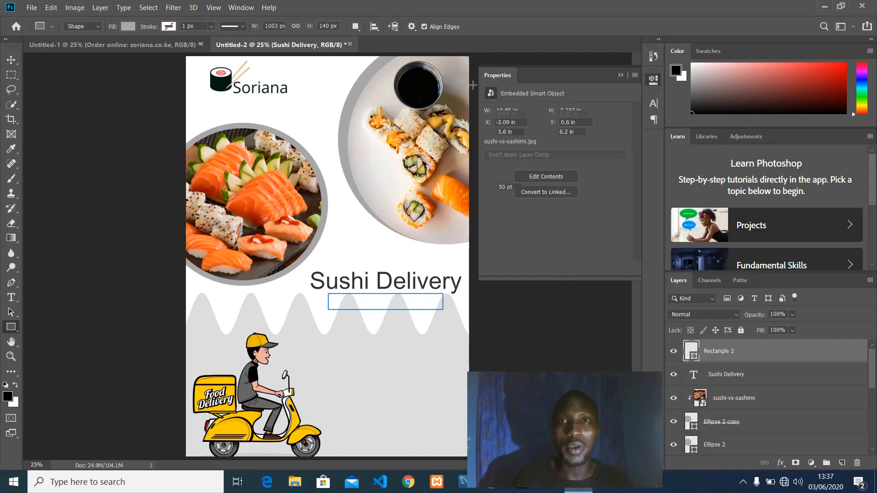
pyautogui.click(611, 76)
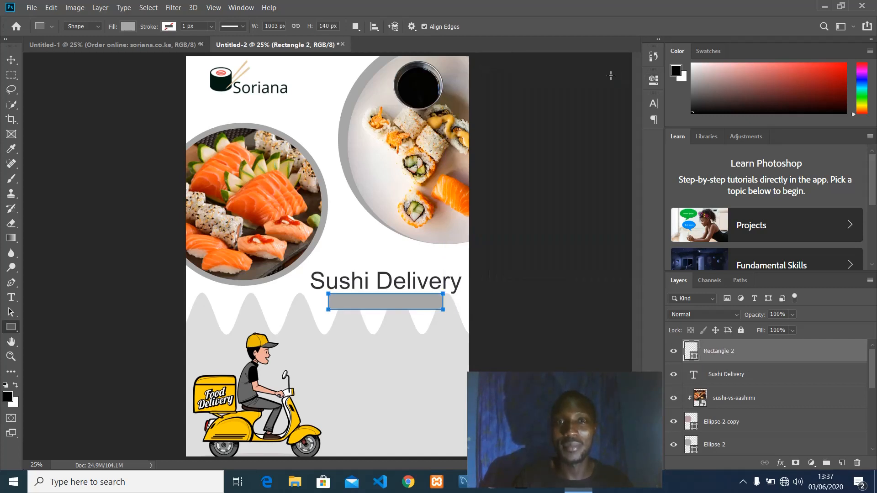
pyautogui.click(503, 119)
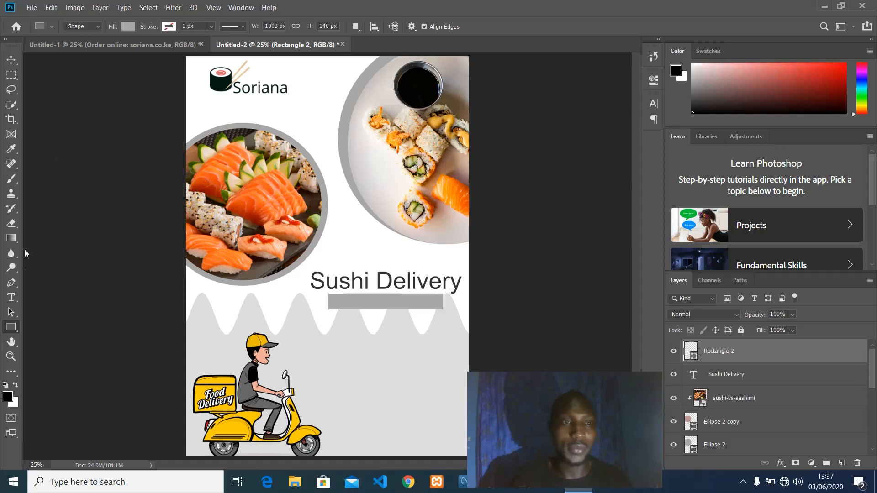
# Type 'We care about you' and scale it down to 25.79 pt centred on the grey bar.
pyautogui.click(11, 297)
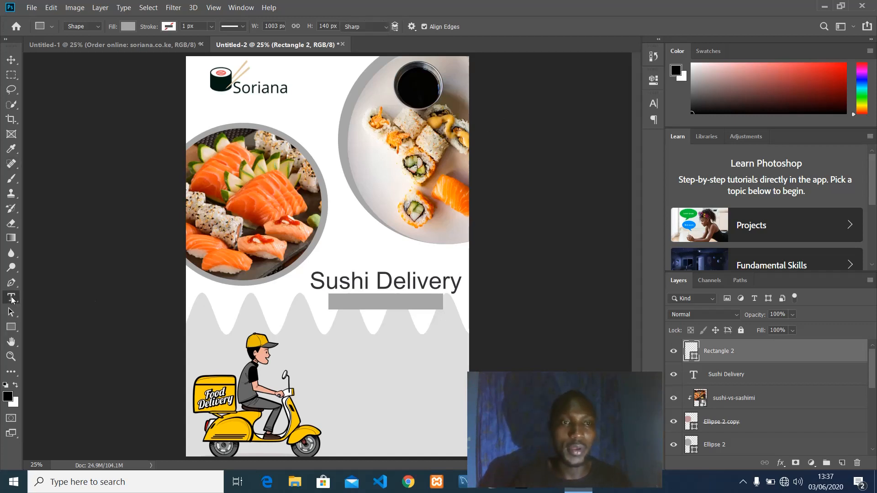
pyautogui.click(345, 302)
pyautogui.write('W')
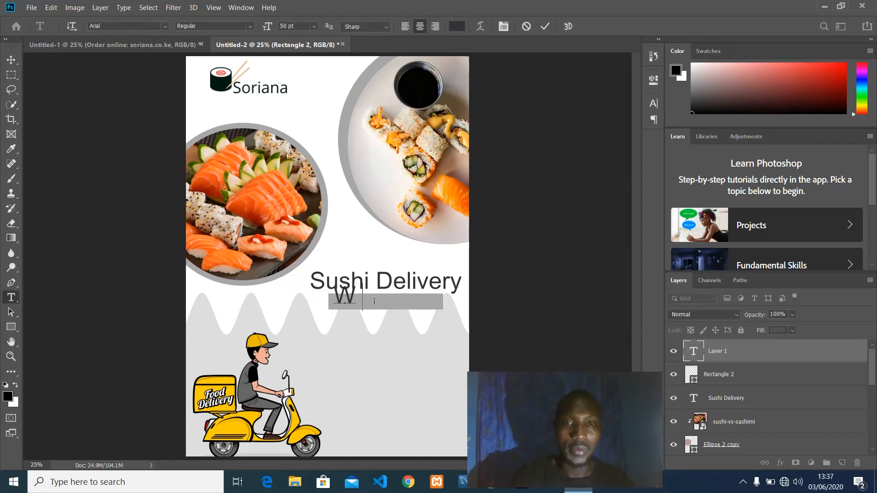
pyautogui.write('e care')
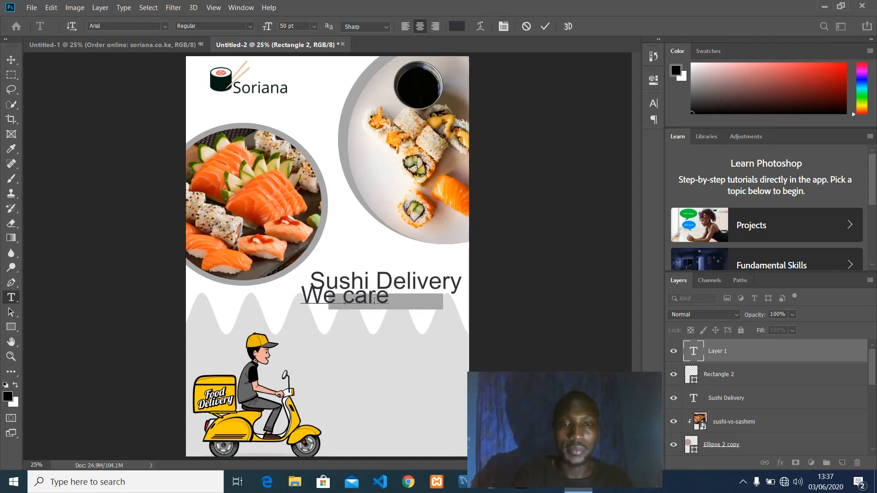
pyautogui.write(' about ')
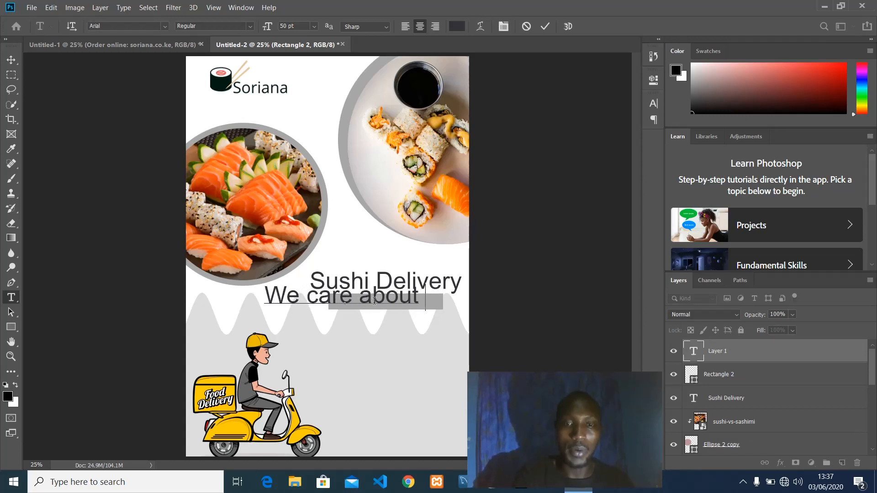
pyautogui.write('you')
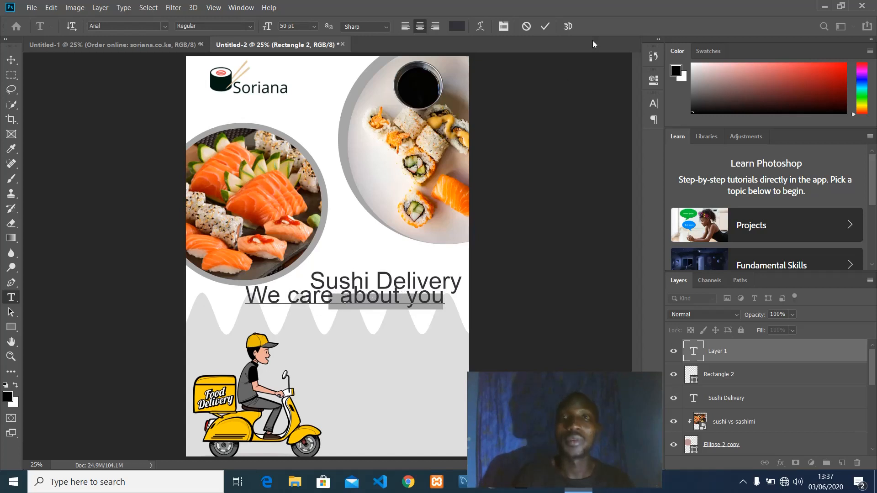
pyautogui.click(545, 26)
pyautogui.hotkey('ctrl', 't')
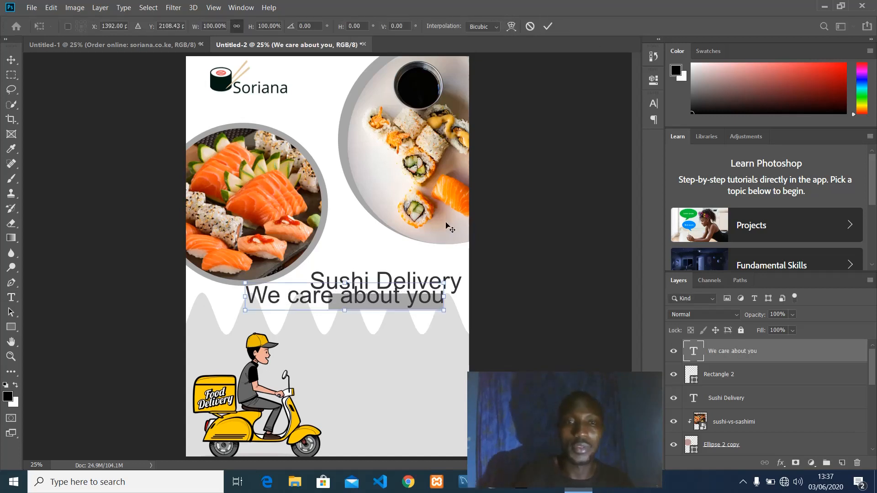
pyautogui.moveTo(244, 282); pyautogui.dragTo(388, 304)
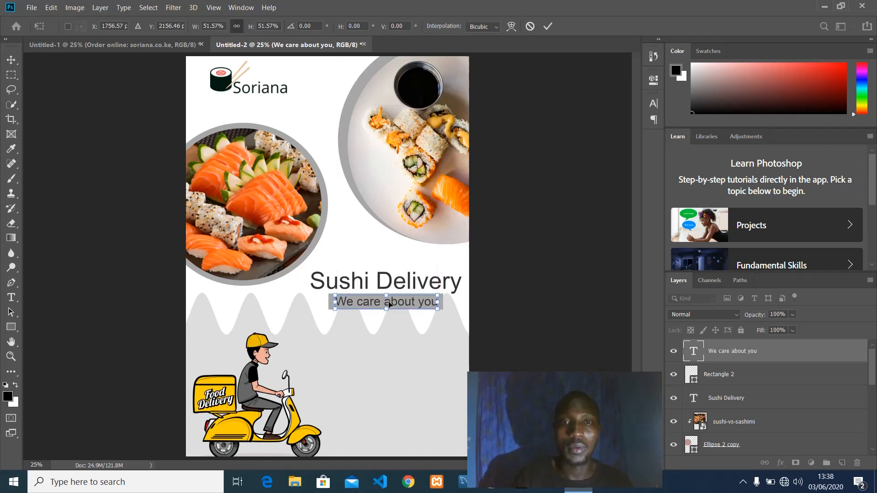
pyautogui.moveTo(389, 305); pyautogui.dragTo(389, 305)
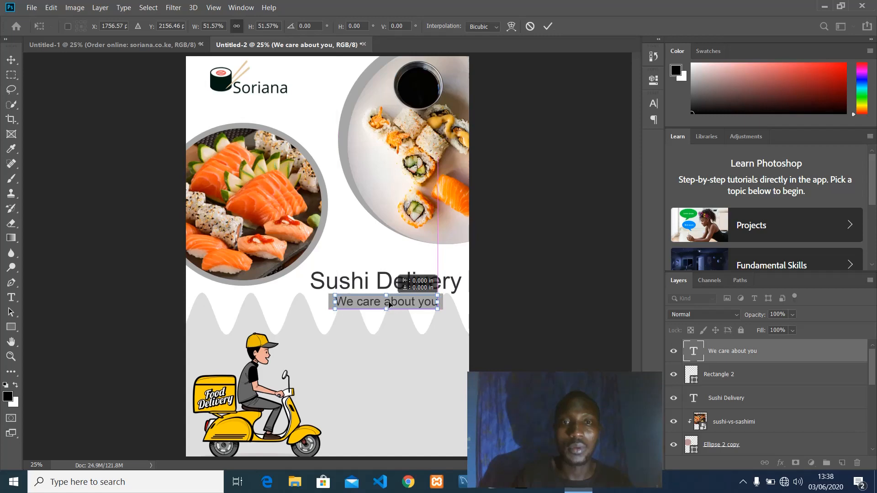
pyautogui.click(548, 26)
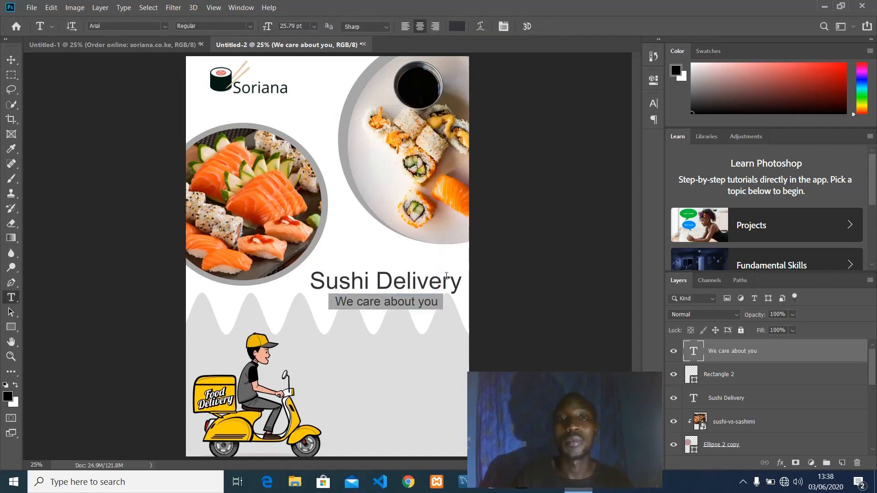
# Fill the Rectangle 2 bar with orange ff863e sampled from the salmon in the photo.
pyautogui.doubleClick(690, 374)
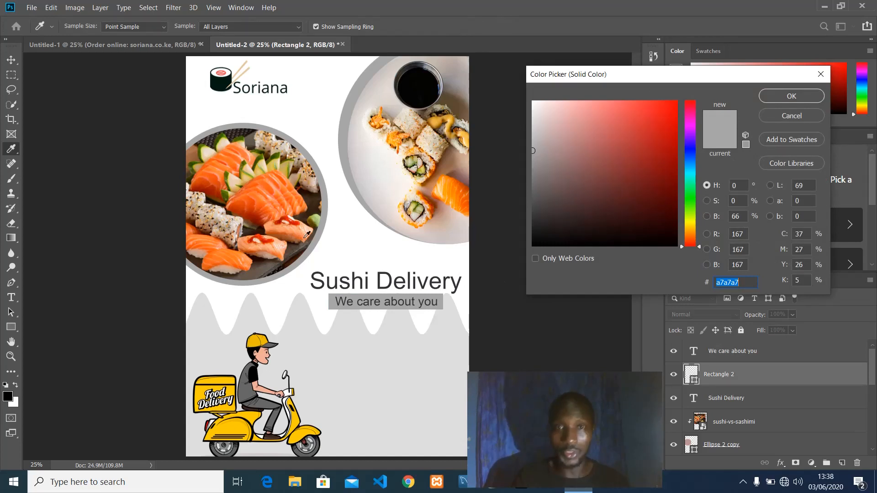
pyautogui.click(293, 185)
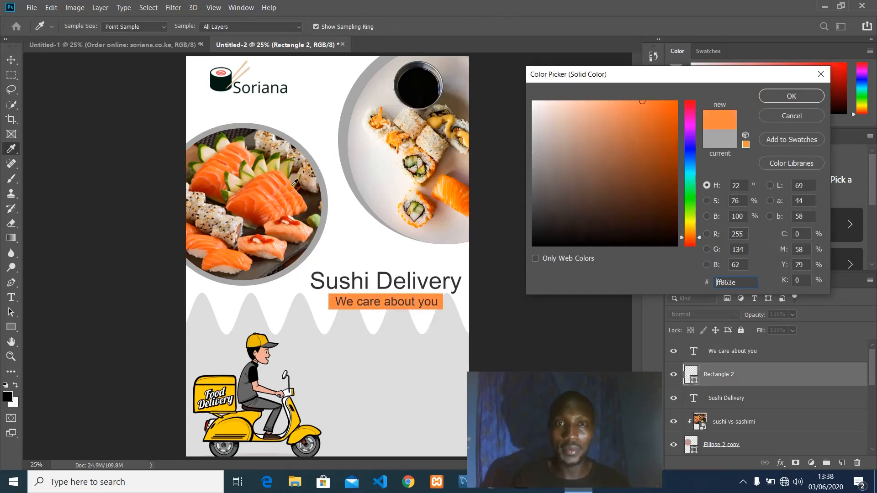
pyautogui.click(791, 97)
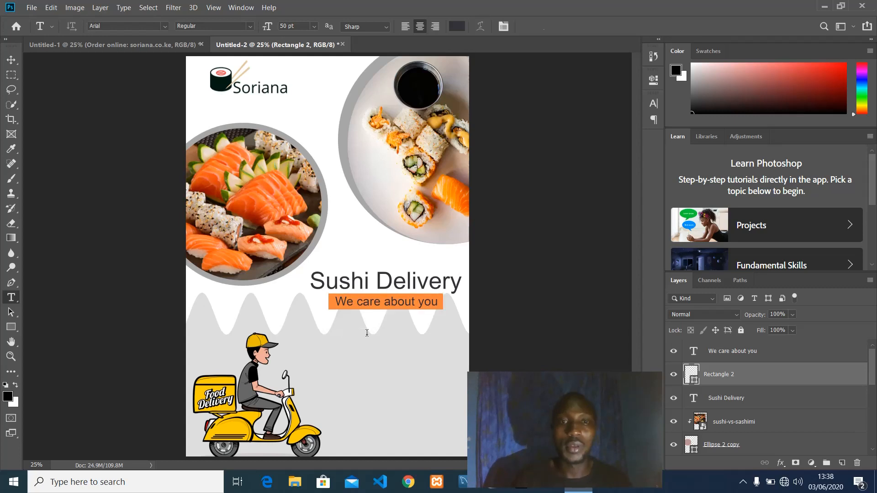
# Type 'We offer pickup and home delivery' below the orange tagline bar.
pyautogui.click(321, 333)
pyautogui.write('We')
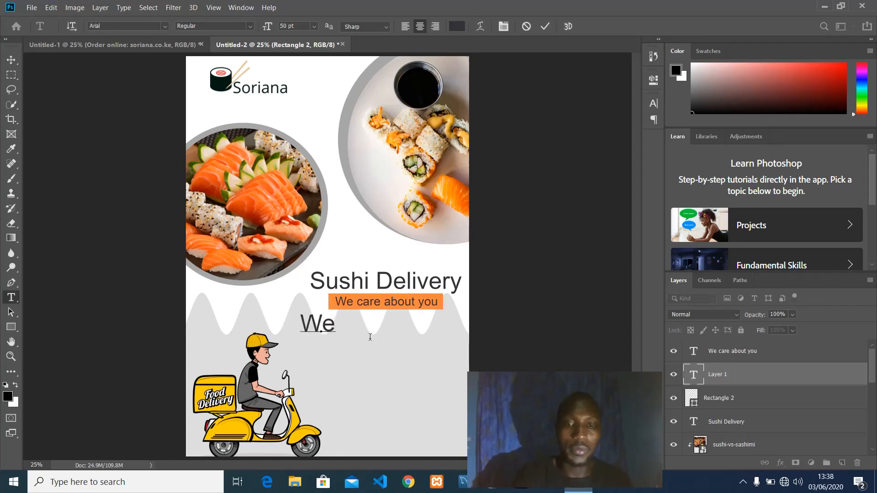
pyautogui.write(' offe')
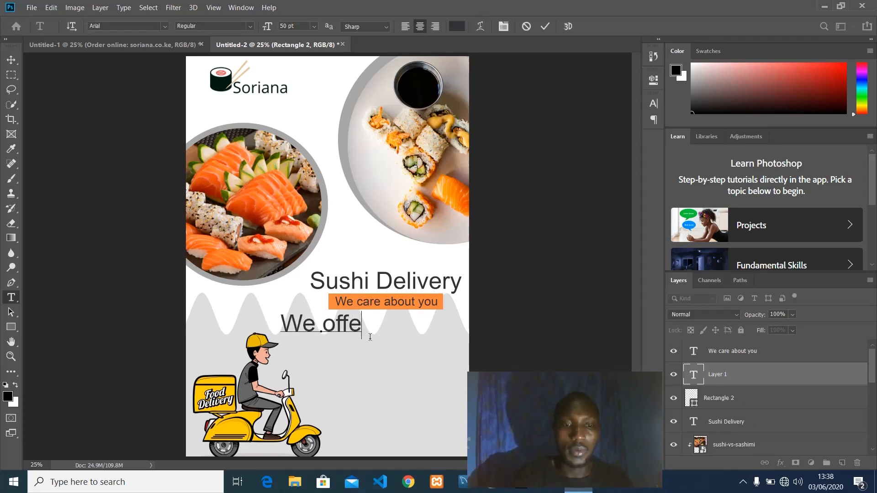
pyautogui.write('r pickup ')
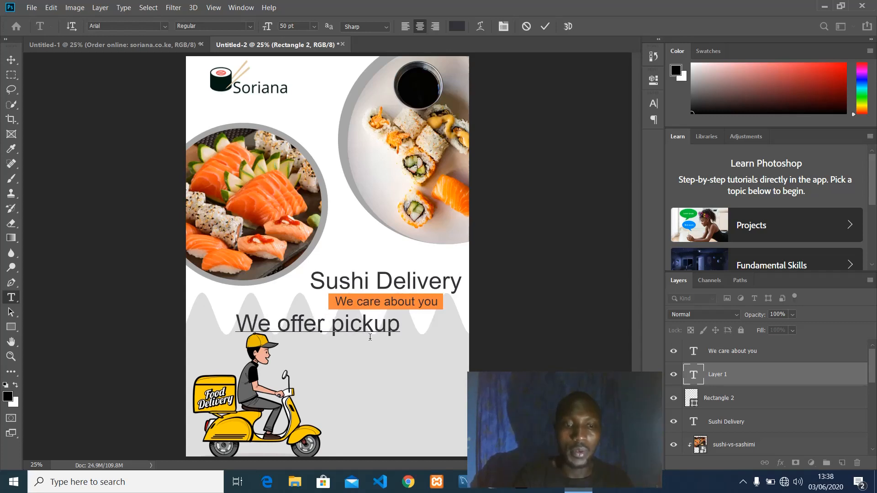
pyautogui.write('and h')
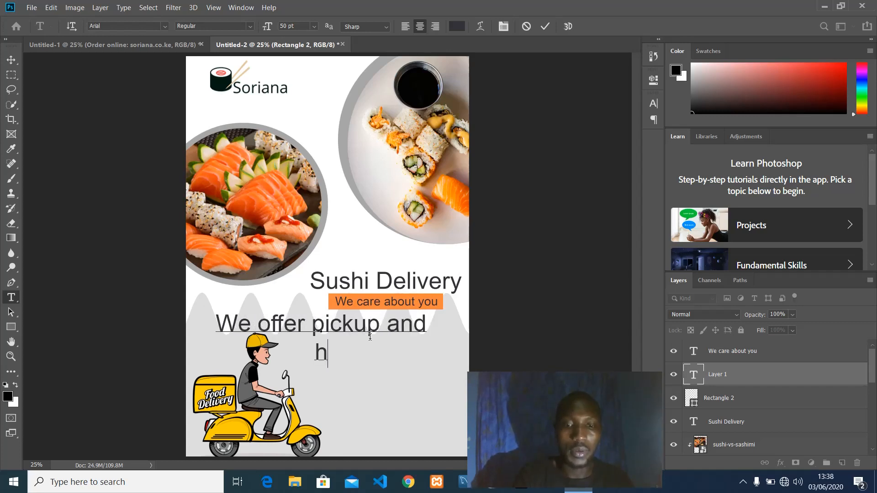
pyautogui.write('ome delivery se')
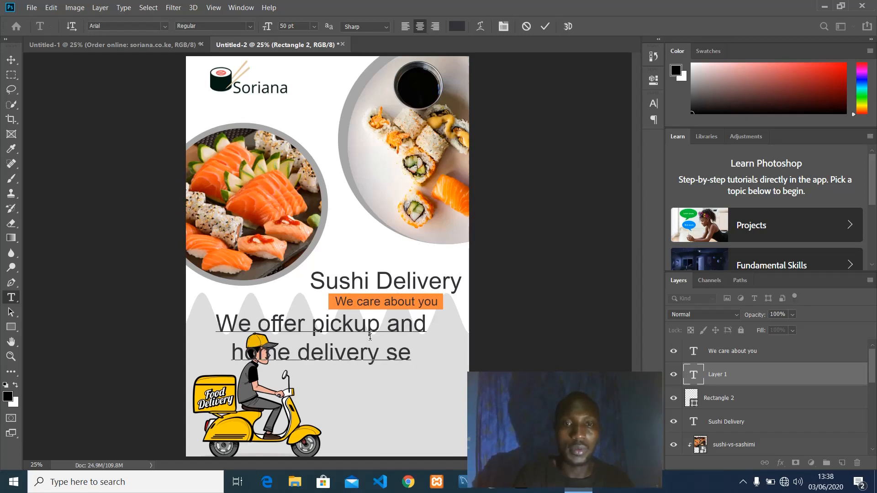
pyautogui.press('BackSpace')
pyautogui.press('BackSpace')
pyautogui.press('BackSpace')
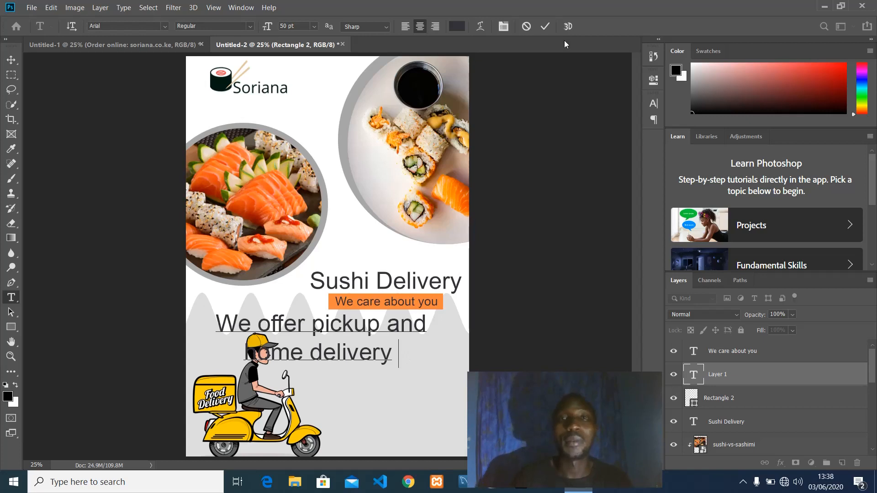
pyautogui.click(548, 28)
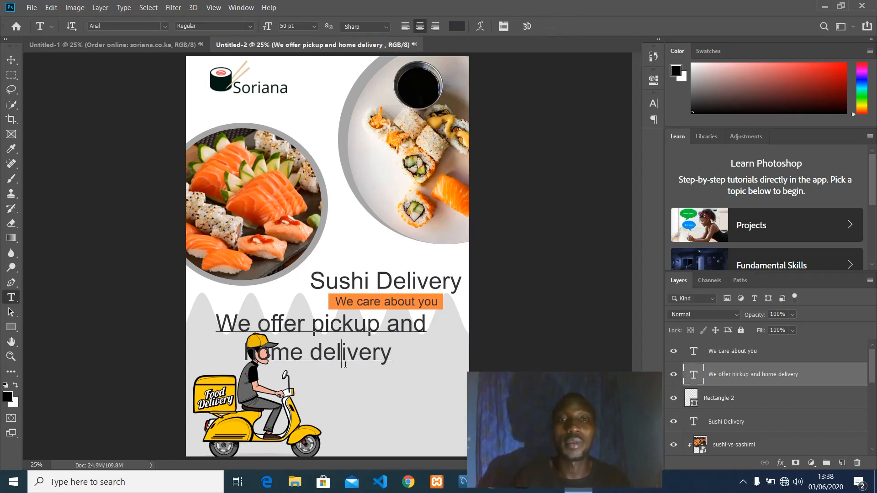
pyautogui.moveTo(351, 386); pyautogui.dragTo(414, 384)
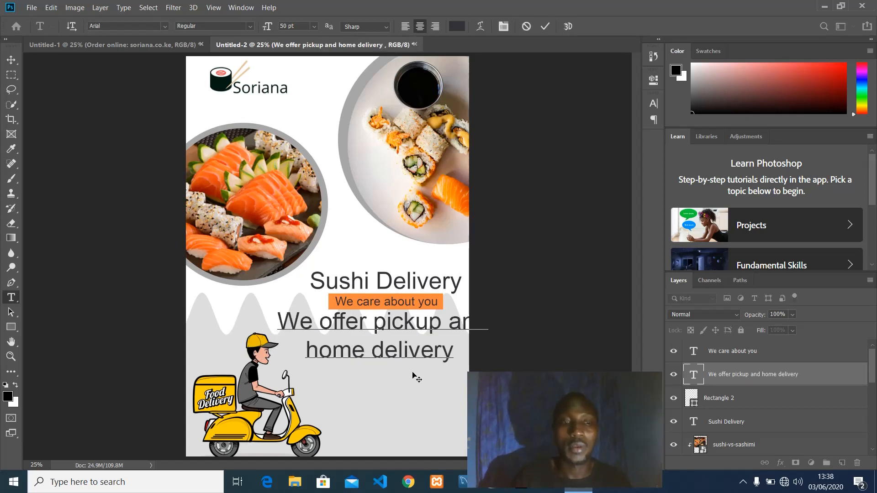
# Resize the delivery caption to 33 pt and centre it below the tagline.
pyautogui.hotkey('ctrl', 'a')
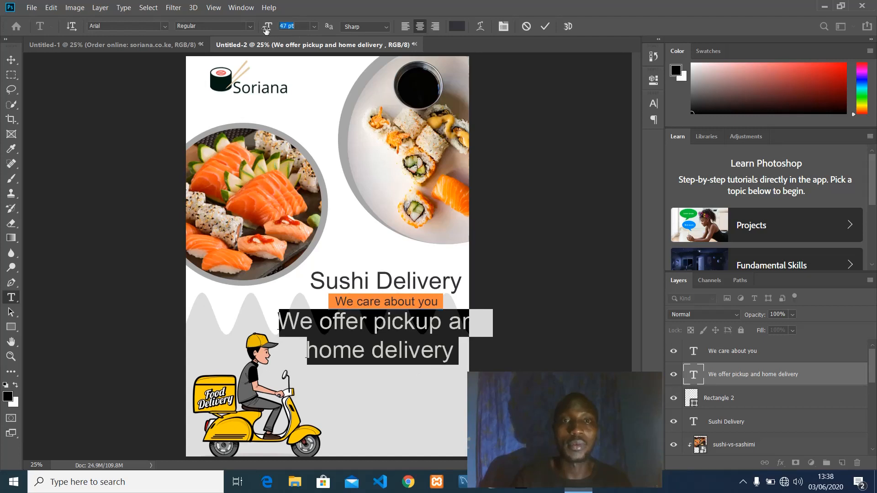
pyautogui.moveTo(267, 29); pyautogui.dragTo(258, 32)
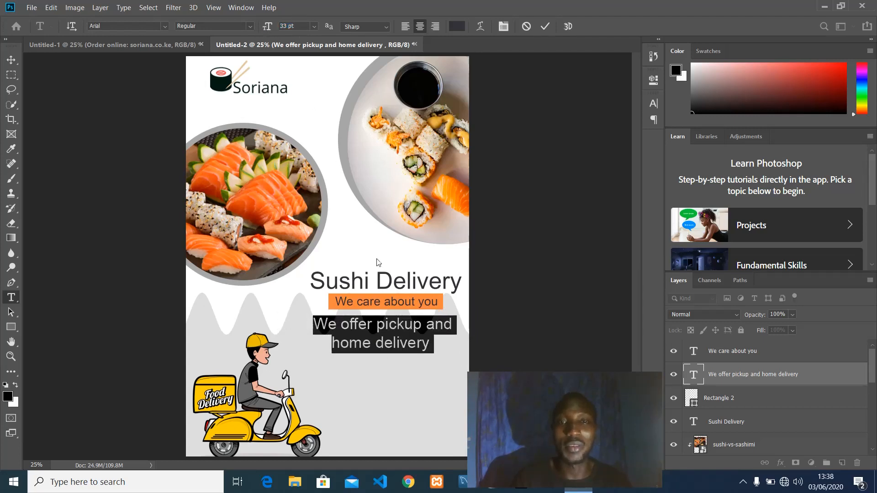
pyautogui.moveTo(393, 386); pyautogui.dragTo(394, 383)
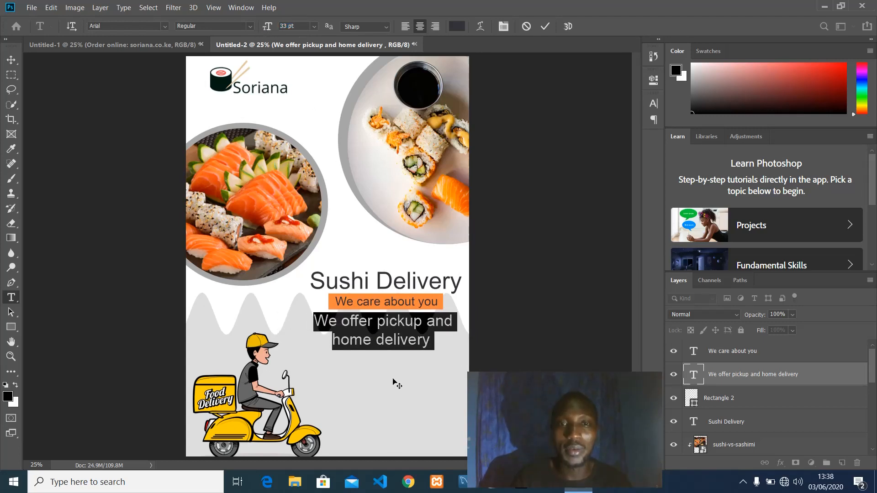
pyautogui.click(544, 26)
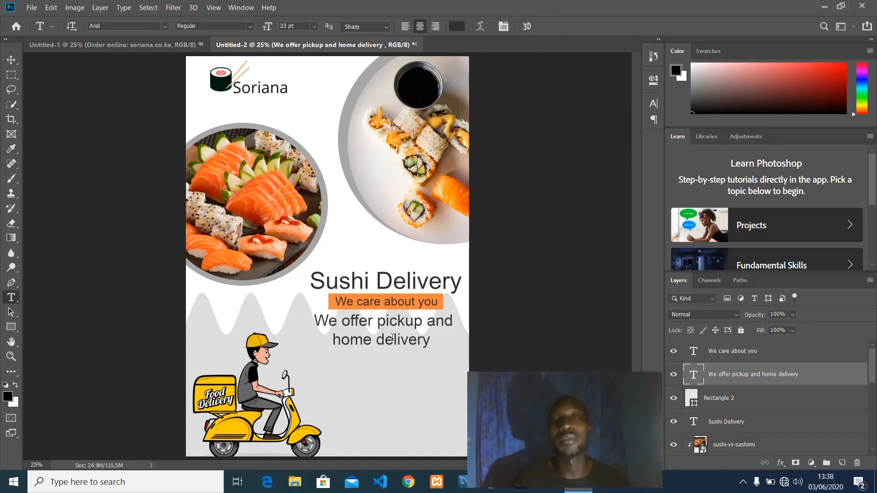
pyautogui.click(407, 340)
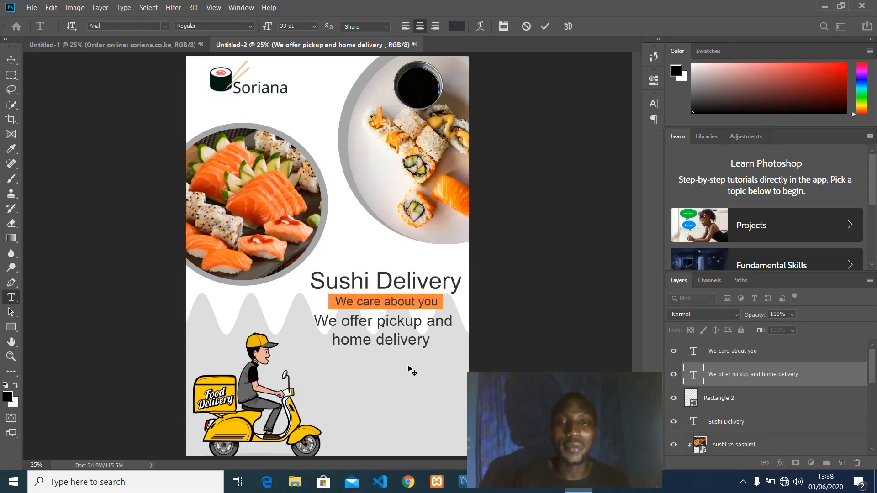
pyautogui.moveTo(409, 368); pyautogui.dragTo(412, 366)
pyautogui.click(545, 28)
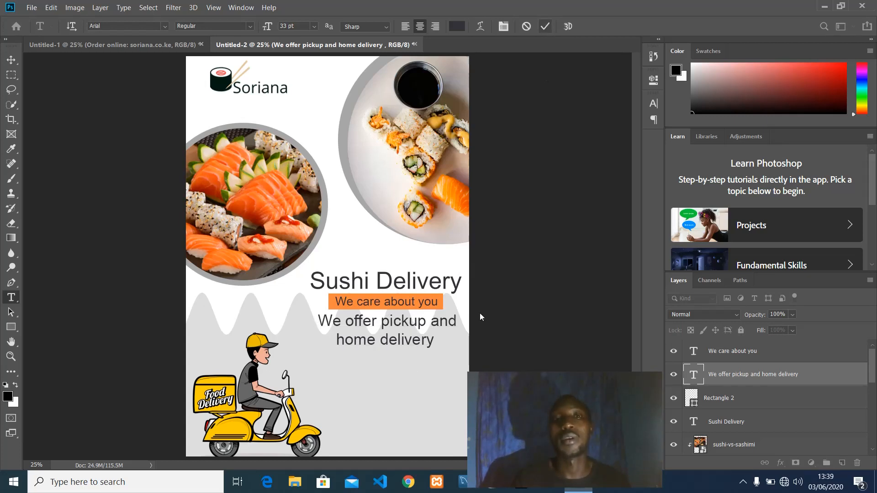
# Add a 'Call Now' line centred below the delivery caption.
pyautogui.click(317, 376)
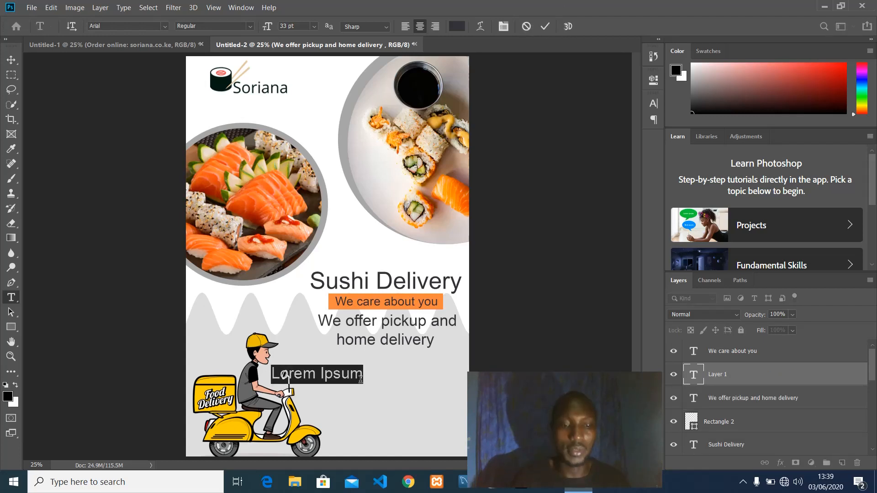
pyautogui.write('Call Now')
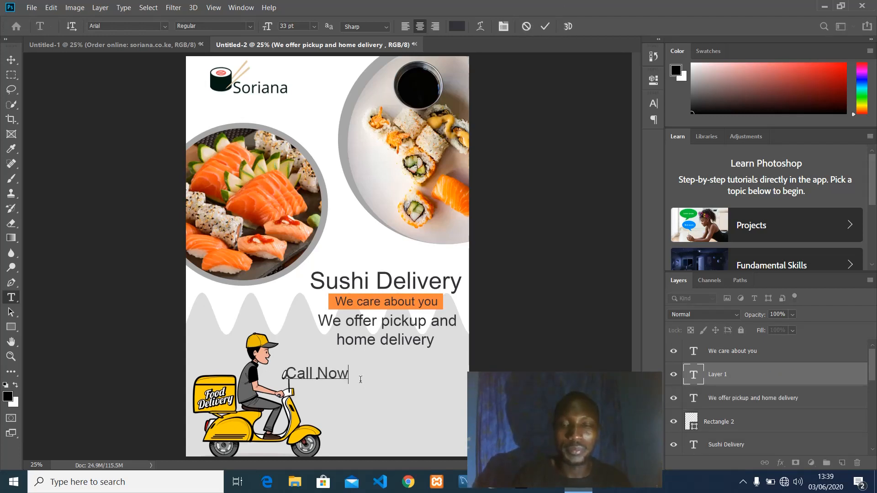
pyautogui.moveTo(361, 400); pyautogui.dragTo(429, 392)
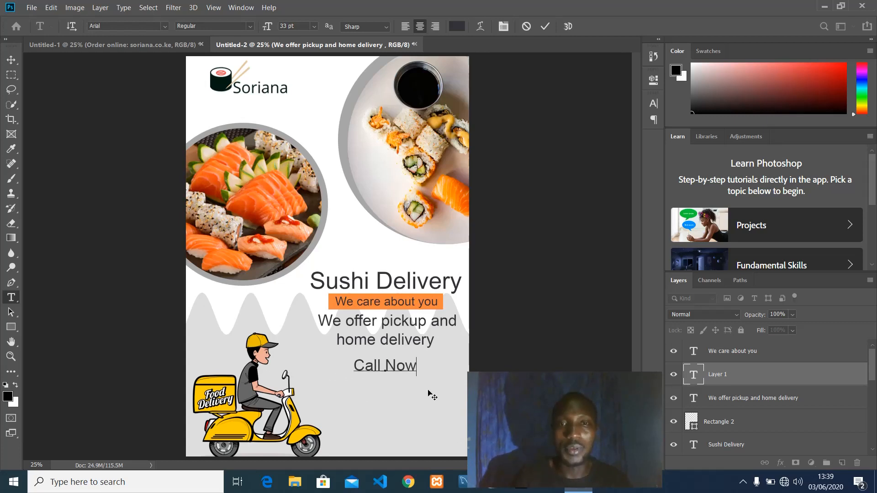
pyautogui.click(548, 26)
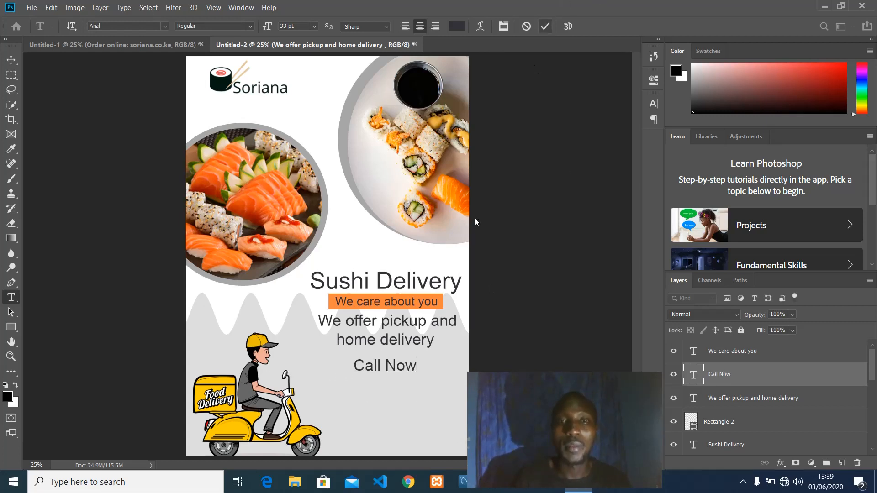
# Add the business phone number on its own line centred beneath Call Now.
pyautogui.click(343, 384)
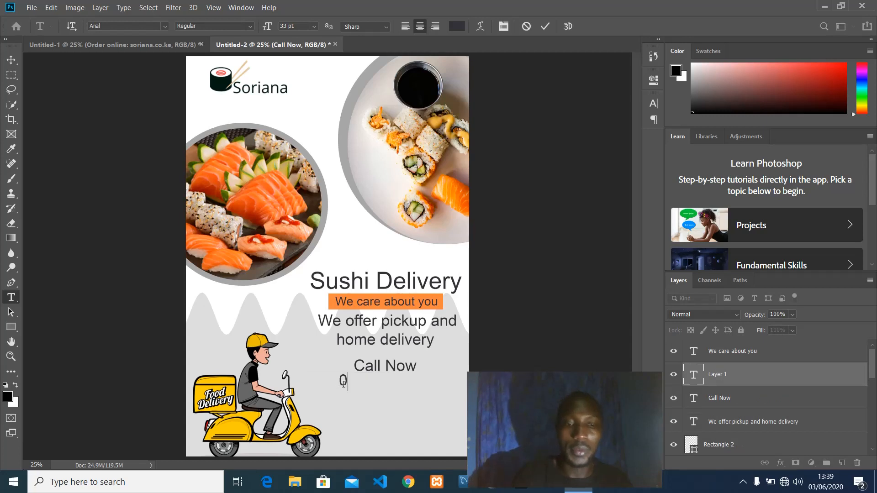
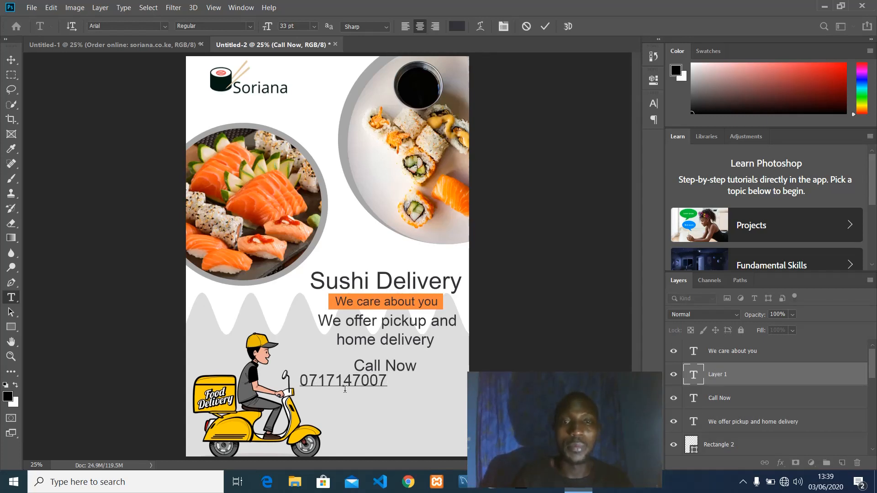
pyautogui.moveTo(352, 404); pyautogui.dragTo(390, 408)
pyautogui.click(508, 117)
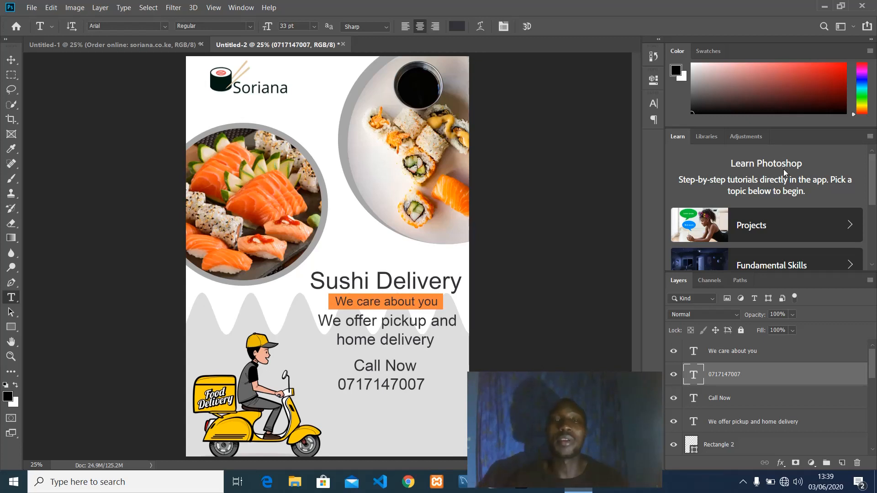
pyautogui.click(402, 380)
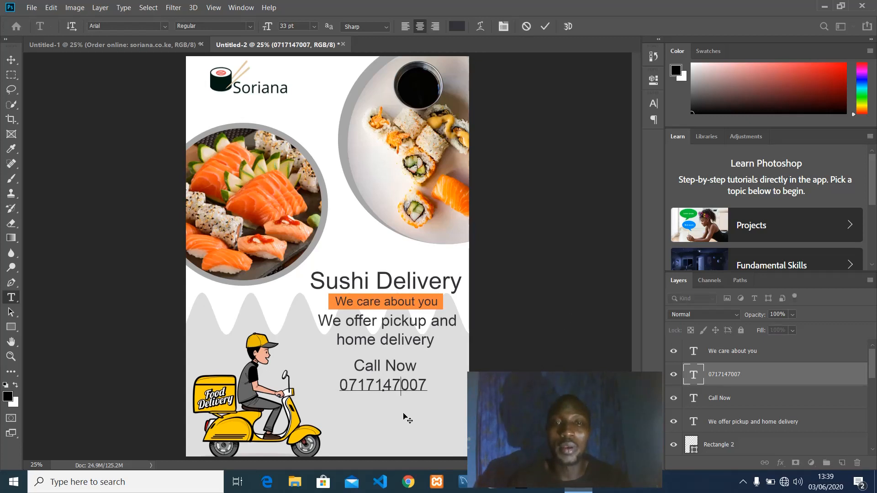
pyautogui.click(546, 27)
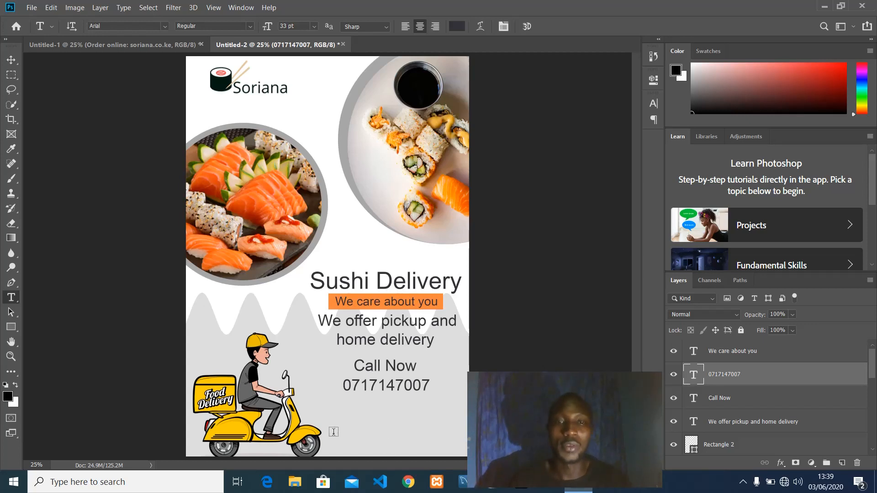
# Draw a rectangle bar along the bottom right of the flyer with no outline.
pyautogui.click(17, 327)
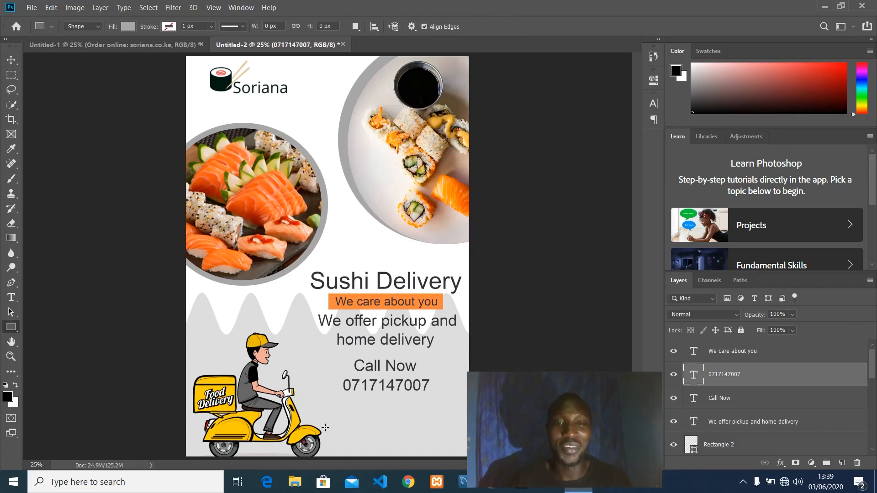
pyautogui.moveTo(325, 428); pyautogui.dragTo(462, 453)
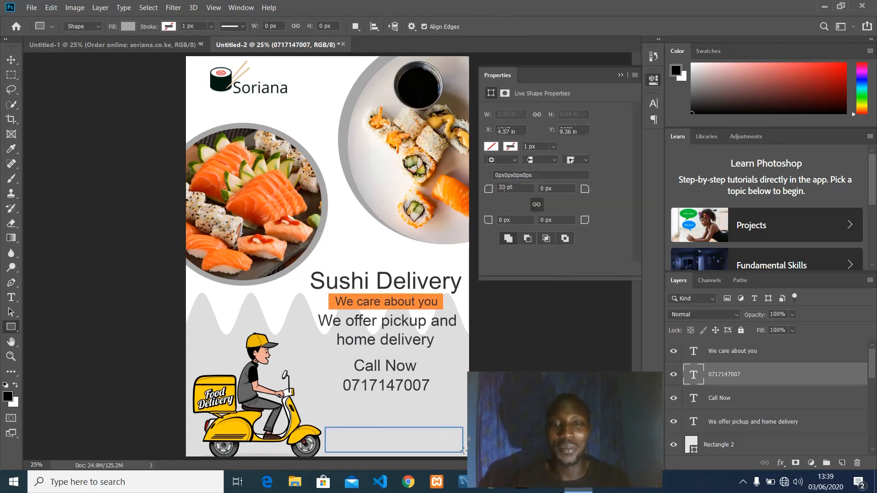
pyautogui.click(622, 75)
pyautogui.click(491, 311)
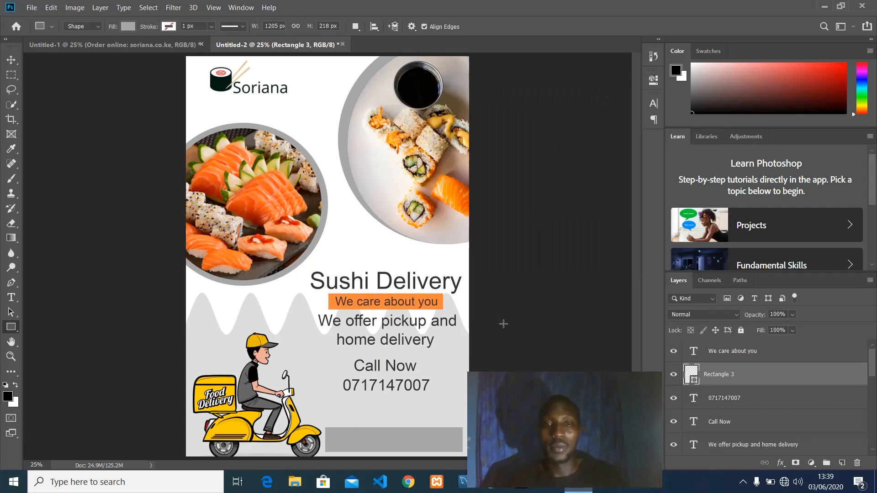
# Fill the bar with the salmon's orange colour (f89713) sampled from the photo.
pyautogui.doubleClick(690, 375)
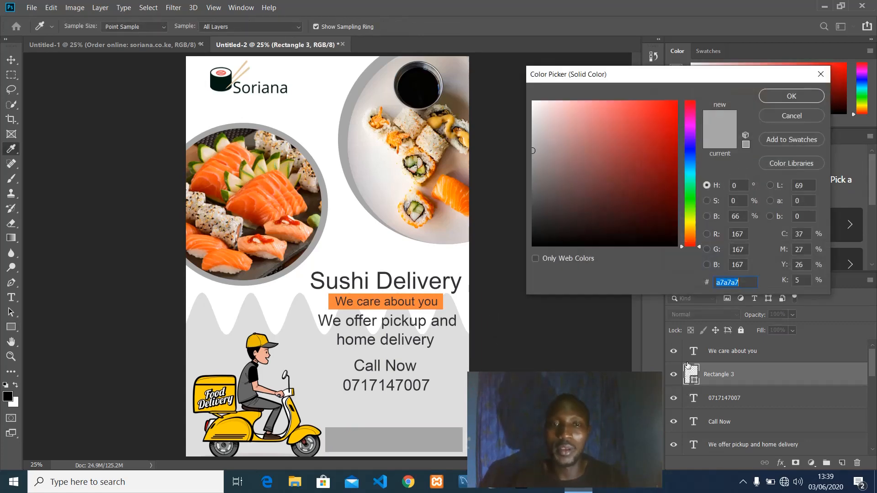
pyautogui.click(456, 189)
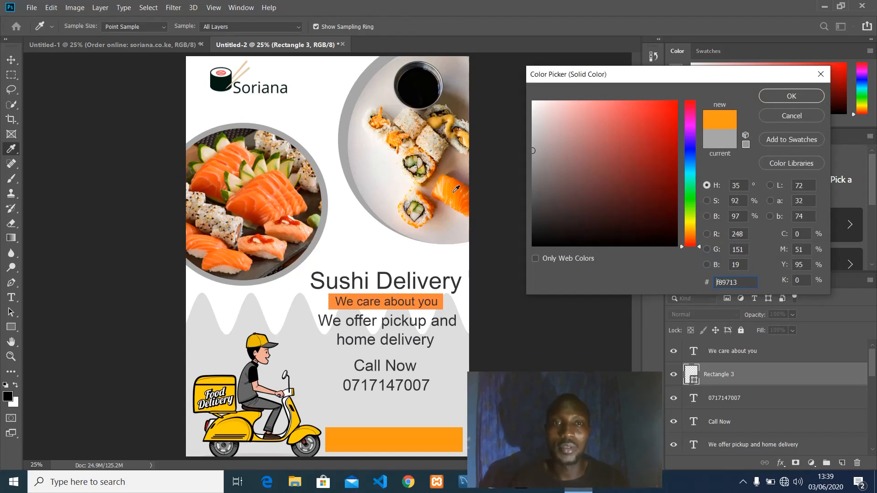
pyautogui.click(799, 98)
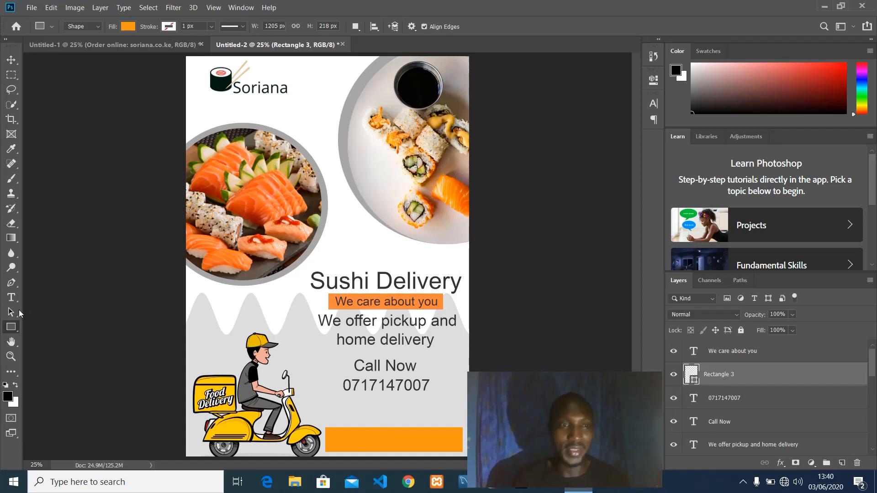
pyautogui.click(20, 298)
# Type 'Order Online: soriana.co.ke' on the orange bar.
pyautogui.click(336, 441)
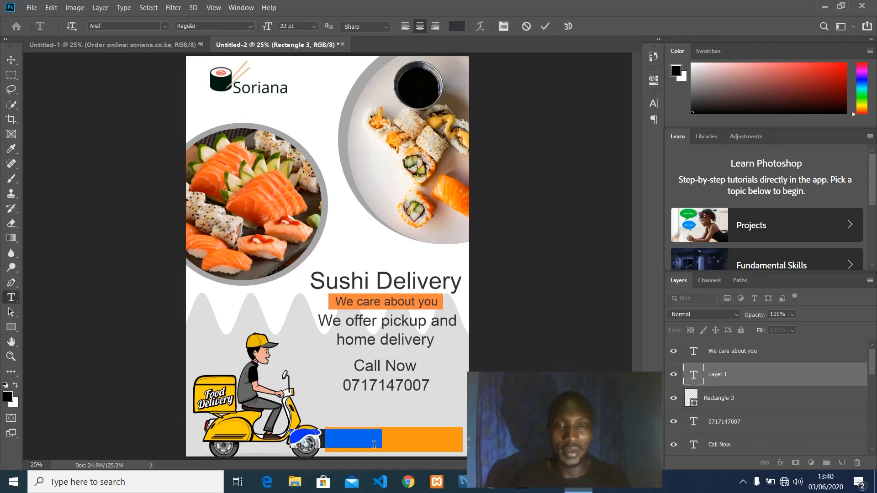
pyautogui.write('O')
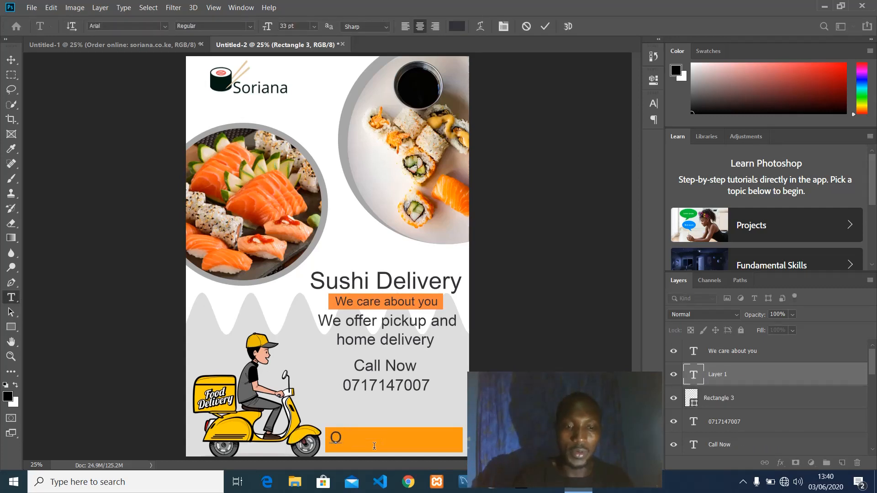
pyautogui.write('rder On')
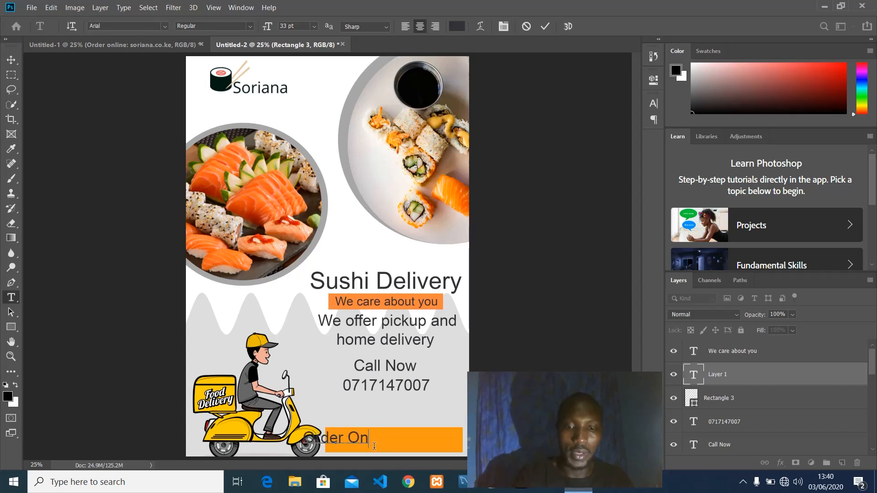
pyautogui.write('line: ')
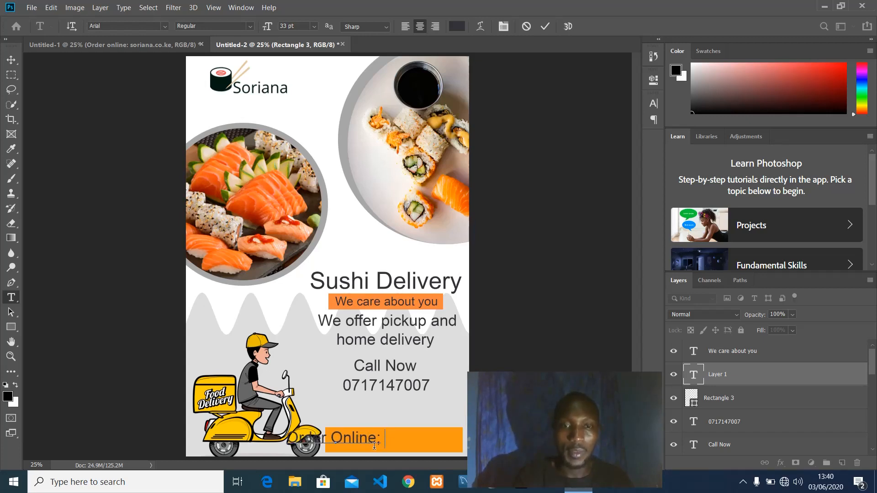
pyautogui.write('sor')
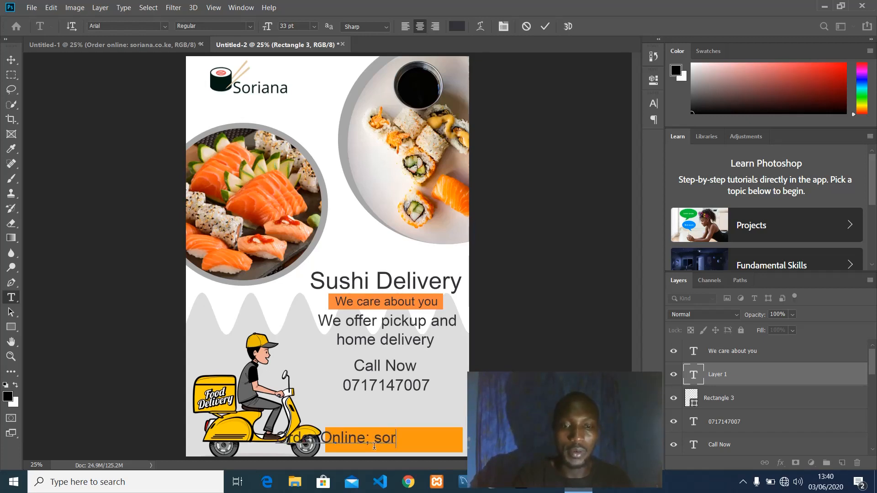
pyautogui.write('iana.')
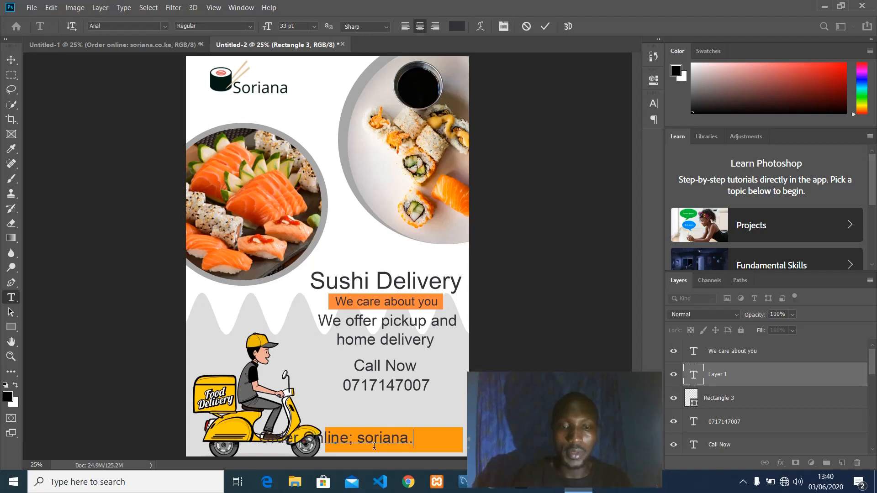
pyautogui.write('co.ke')
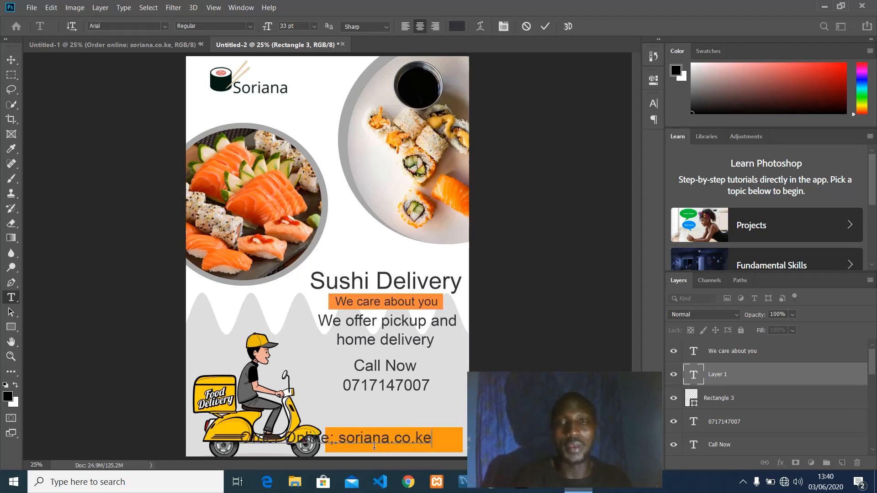
pyautogui.click(546, 26)
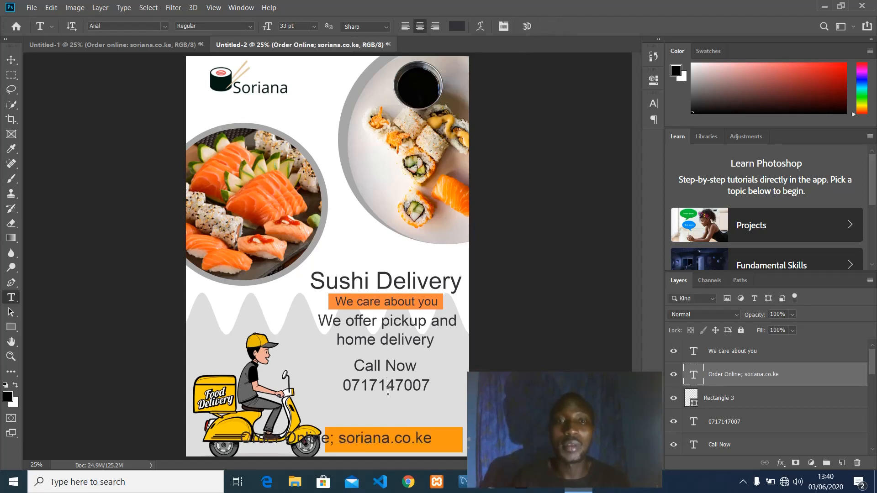
# Reduce the Order Online text's font size and move it inside the orange bar.
pyautogui.click(394, 453)
pyautogui.moveTo(395, 454); pyautogui.dragTo(438, 460)
pyautogui.hotkey('ctrl', 'a')
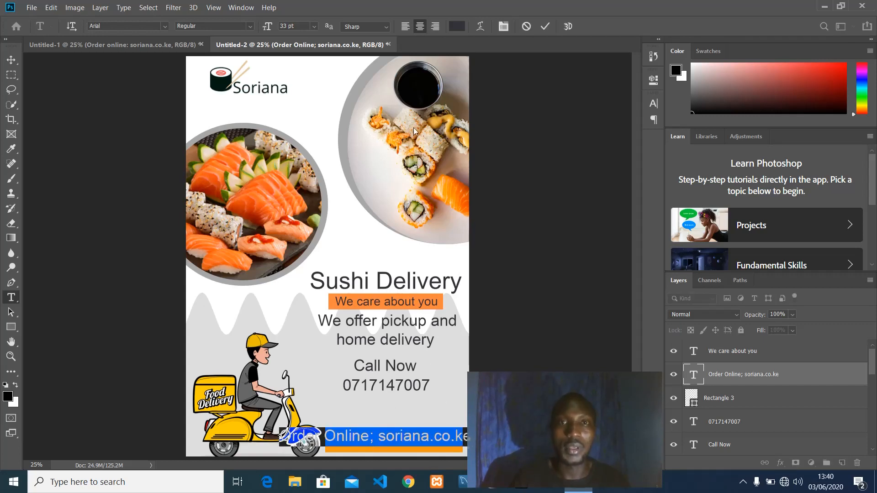
pyautogui.moveTo(274, 28); pyautogui.dragTo(265, 30)
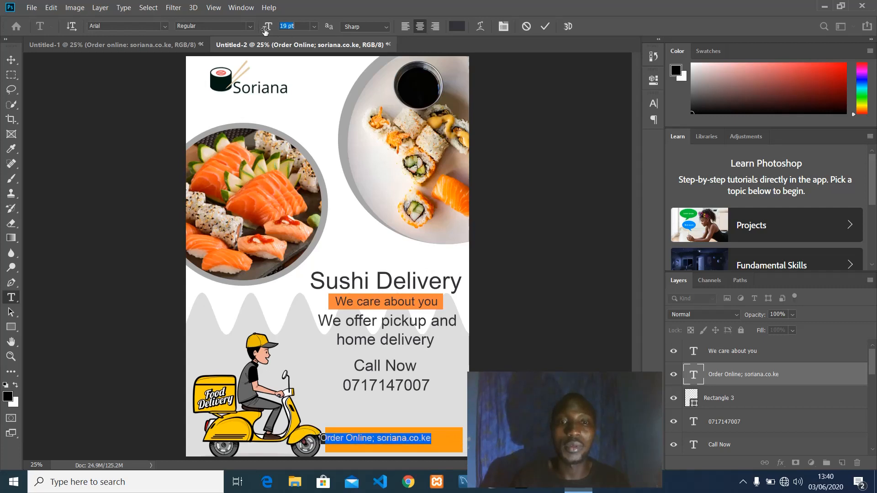
pyautogui.moveTo(446, 439); pyautogui.dragTo(466, 445)
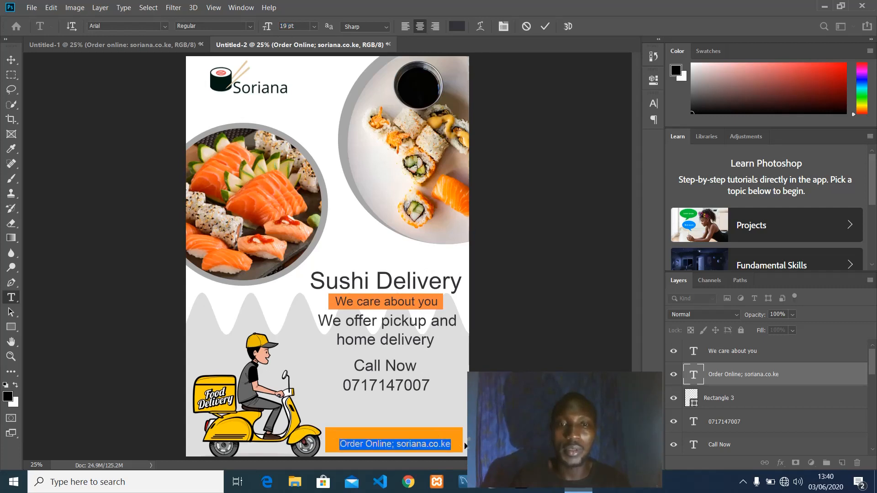
pyautogui.click(545, 26)
# Scale the Order Online text to about 107.59% and centre it within the bar.
pyautogui.hotkey('ctrl', 't')
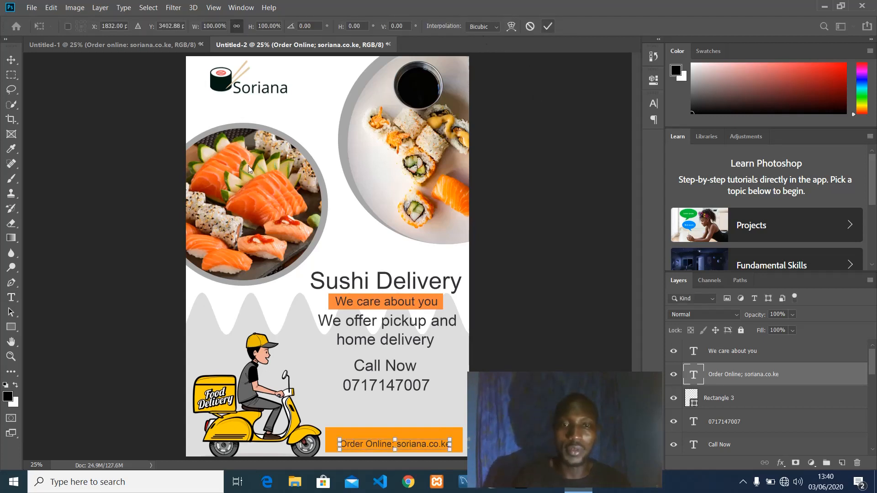
pyautogui.moveTo(339, 440); pyautogui.dragTo(330, 439)
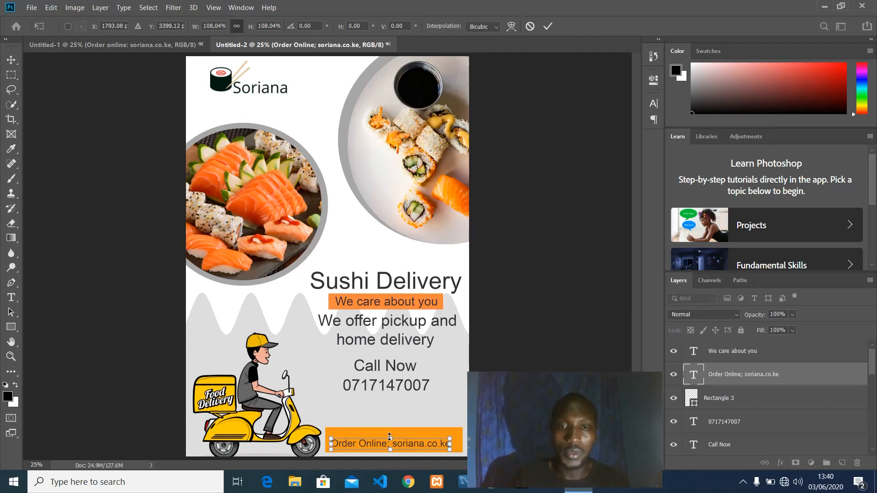
pyautogui.moveTo(390, 437); pyautogui.dragTo(456, 429)
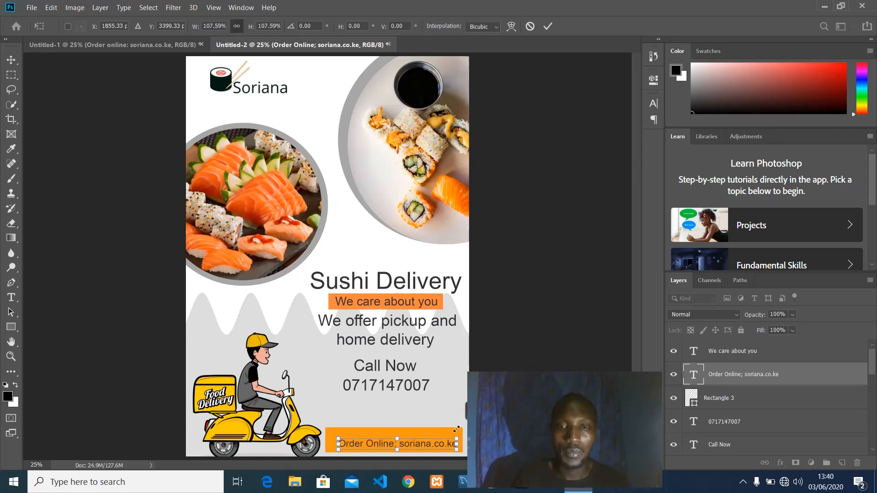
pyautogui.click(547, 27)
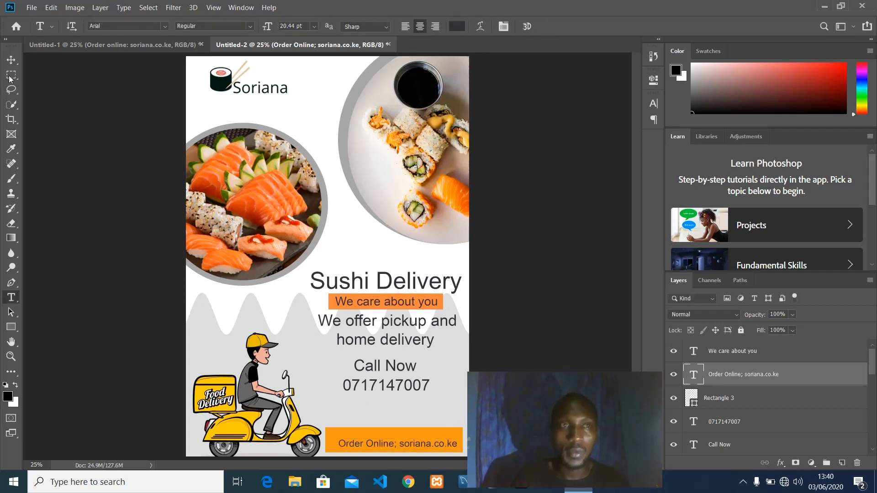
pyautogui.moveTo(413, 443); pyautogui.dragTo(411, 438)
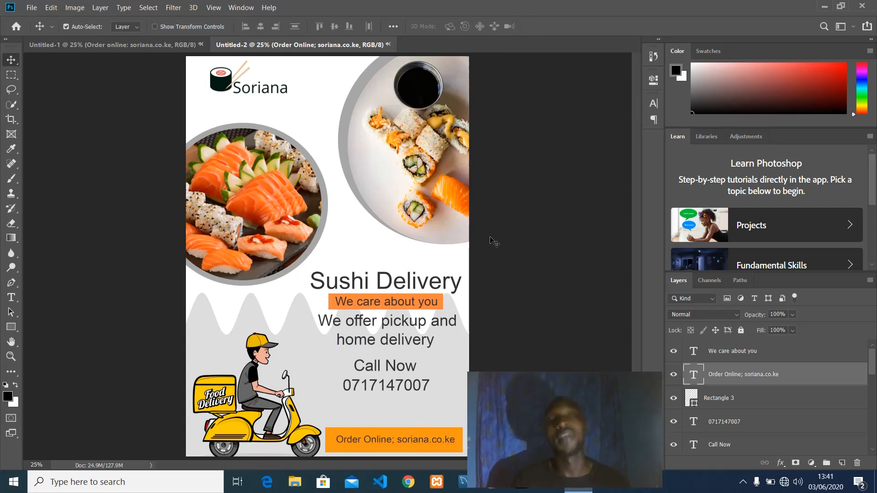